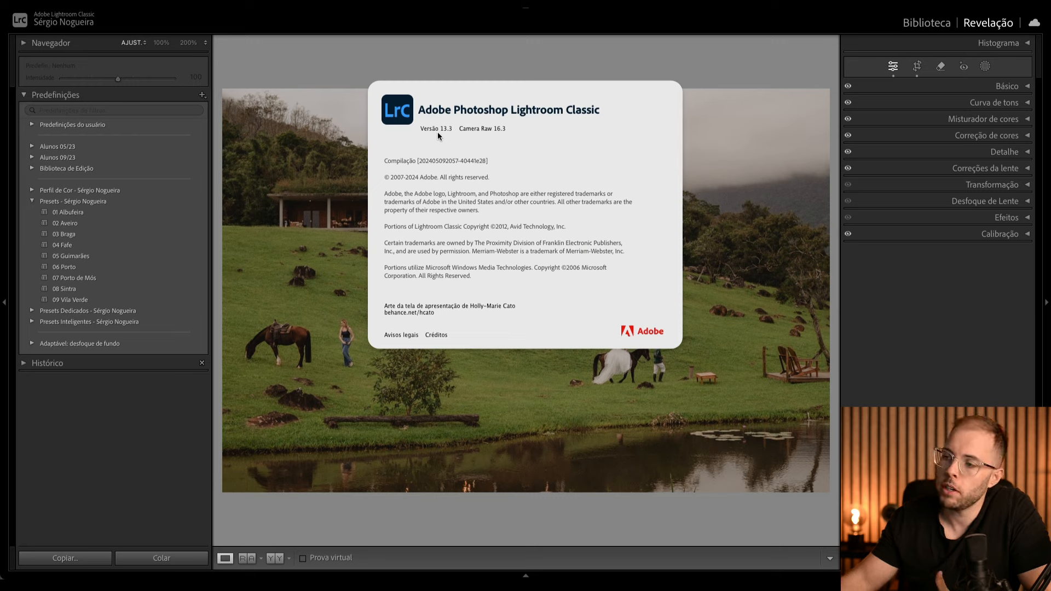
Heal away the woman standing beside the grazing horse, using a brush size of 11.
click(462, 65)
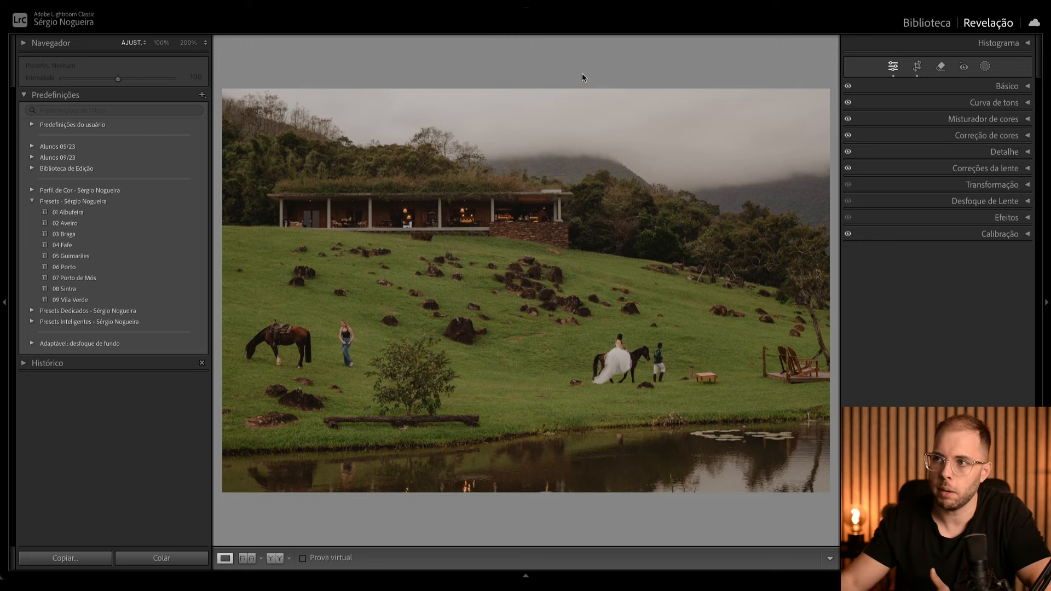
click(940, 68)
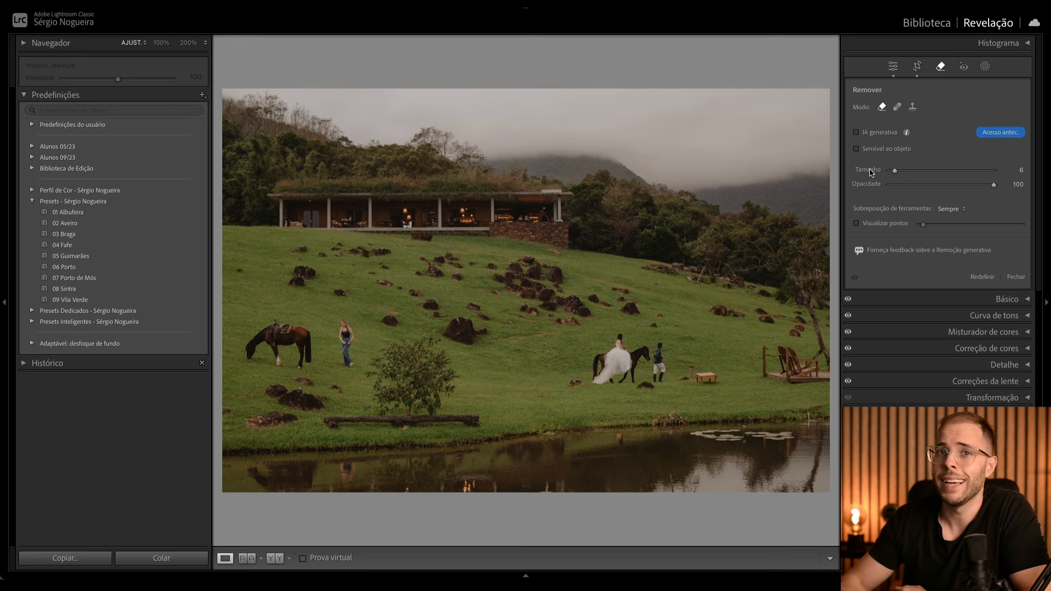
click(899, 109)
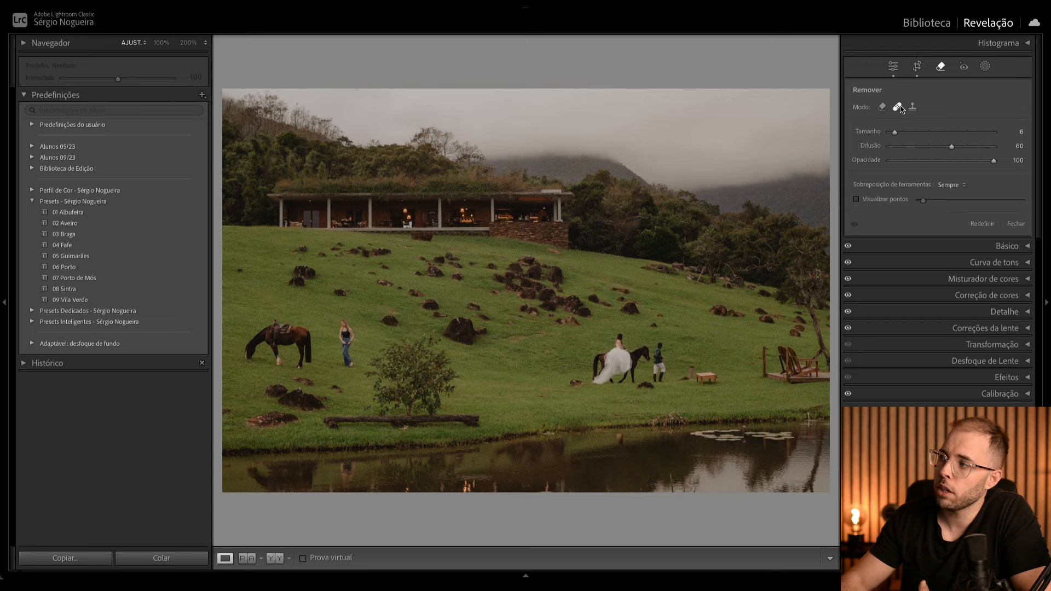
scroll(345, 336, up, 5)
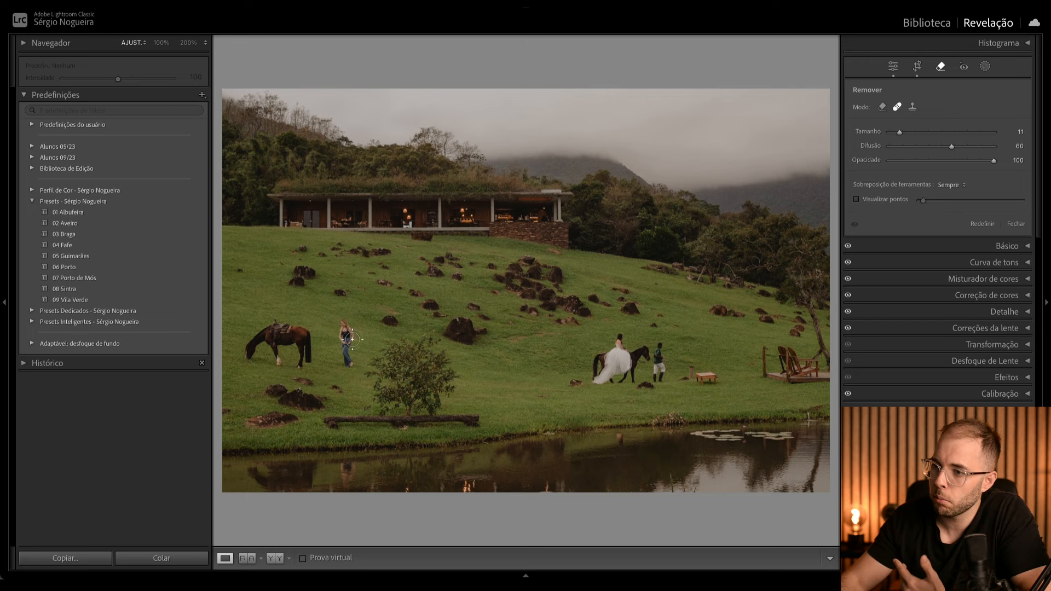
drag(348, 365, 343, 325)
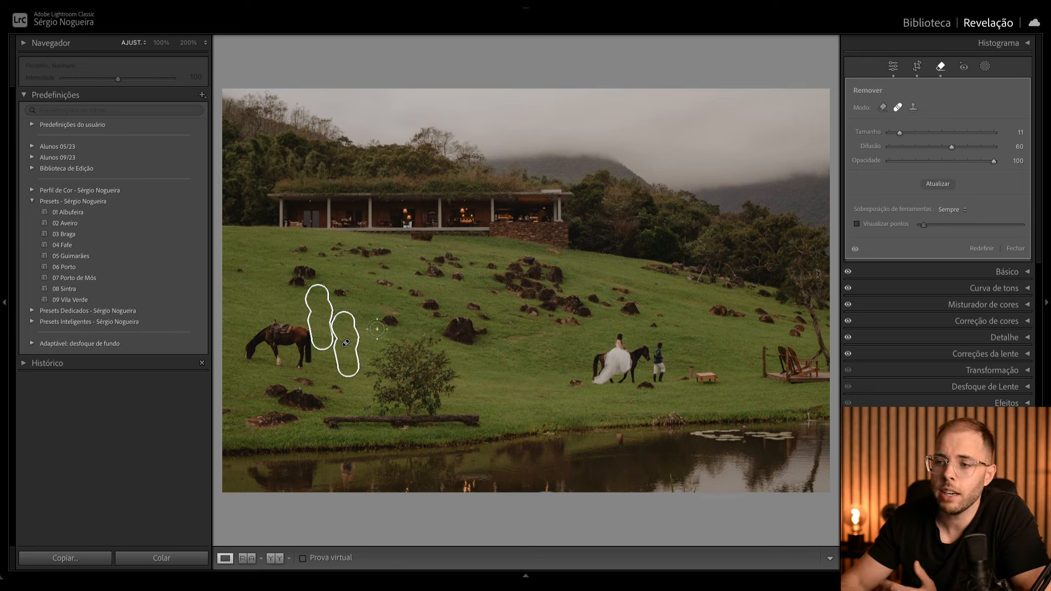
key(q)
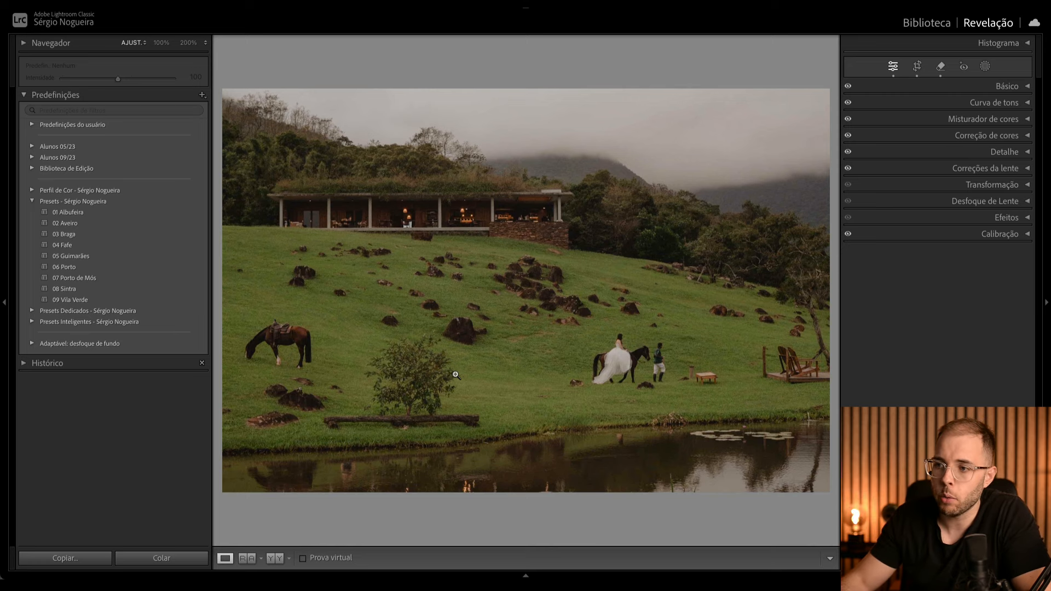
Try to heal away the door handle beside the bride in the next photo and refresh the sampled source area.
key(Right)
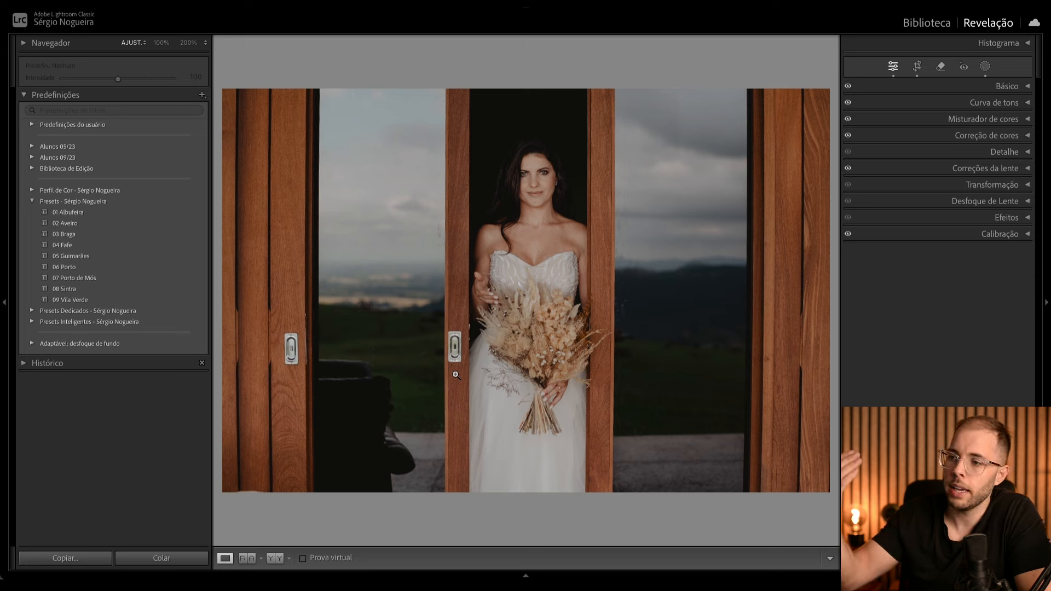
click(939, 68)
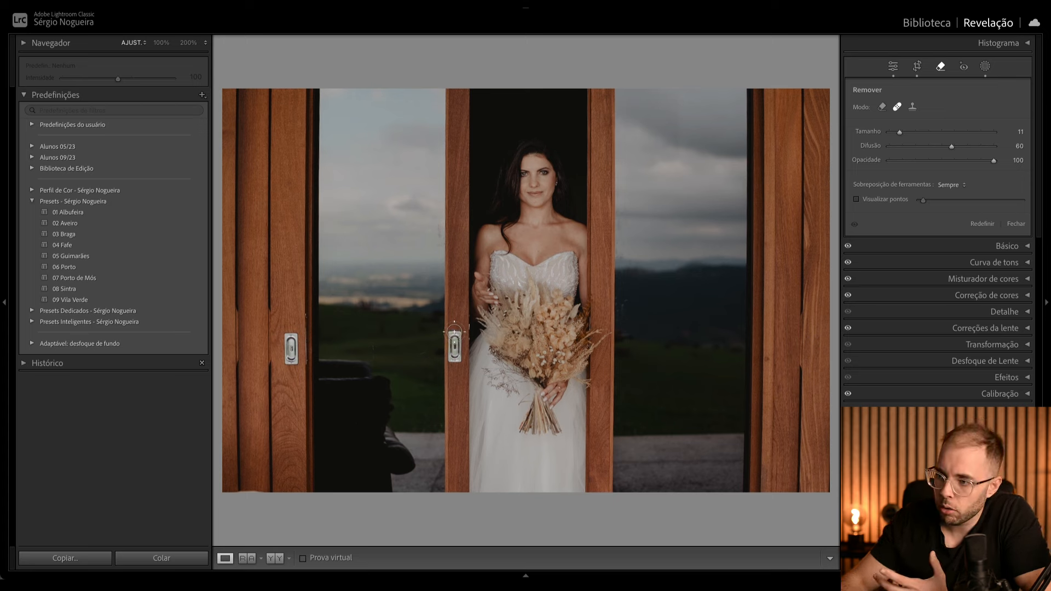
drag(454, 331, 454, 370)
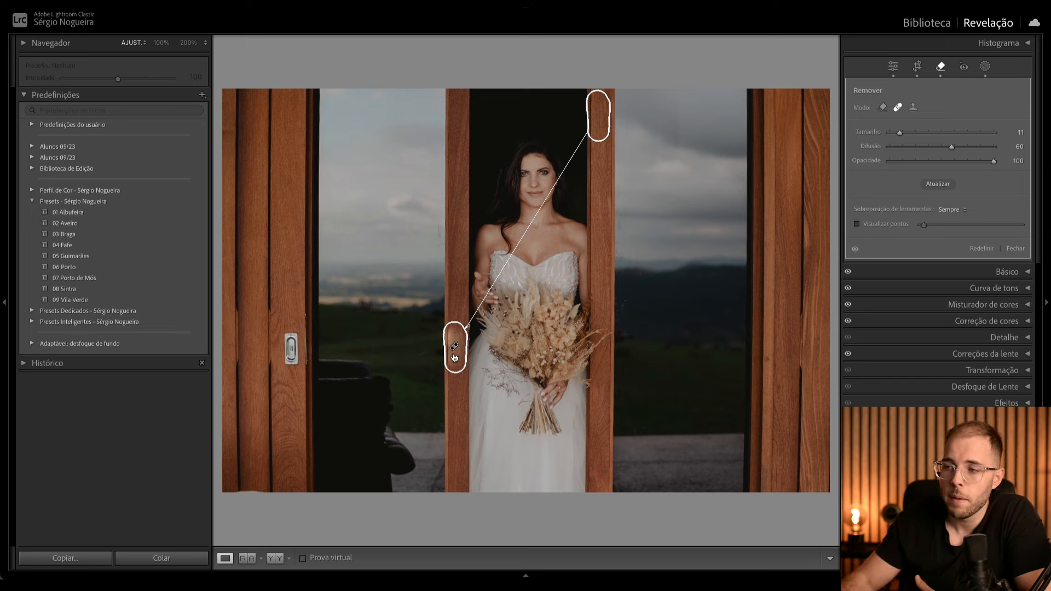
click(943, 188)
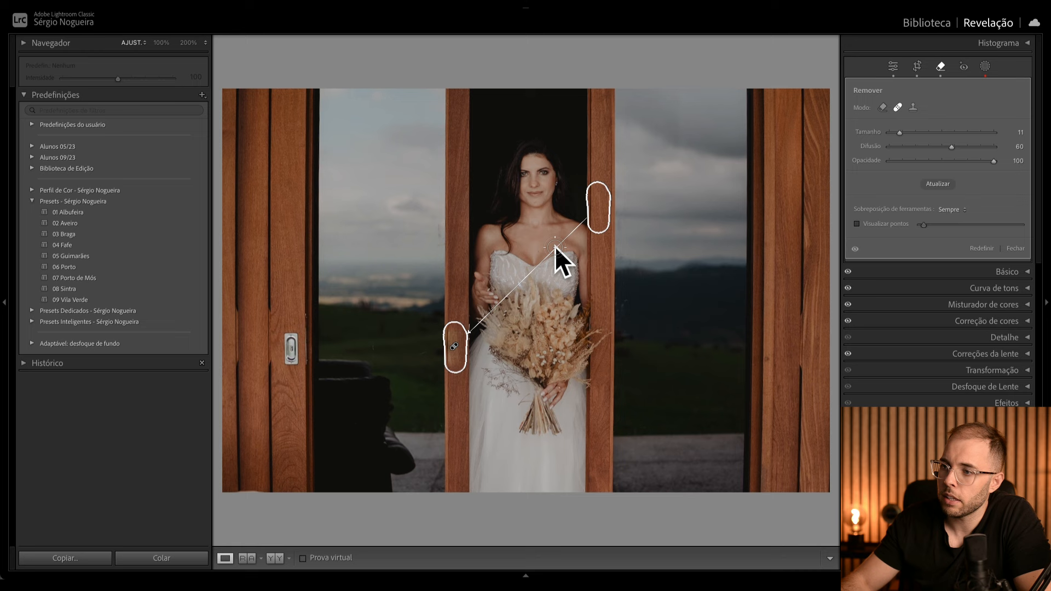
key(q)
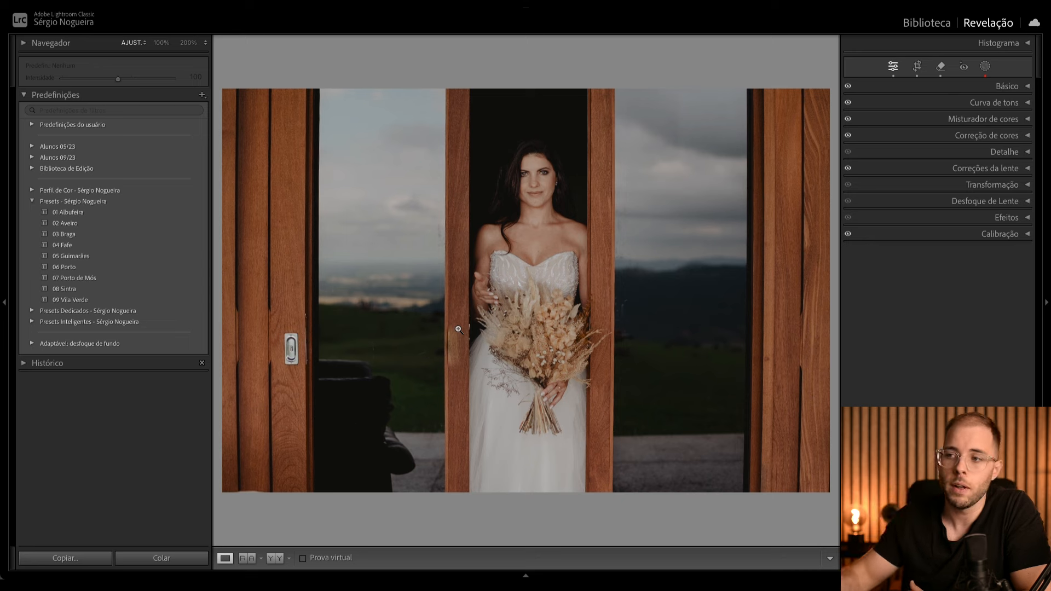
Reset the healing on the bride photo and switch the Remover tool to its remove mode with IA generativa enabled.
click(940, 67)
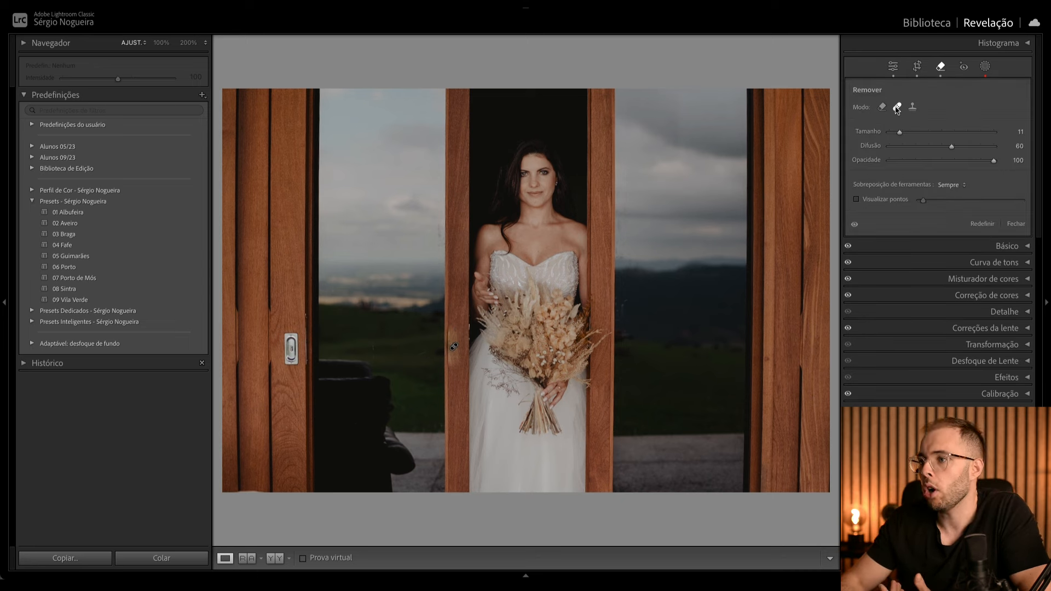
click(982, 224)
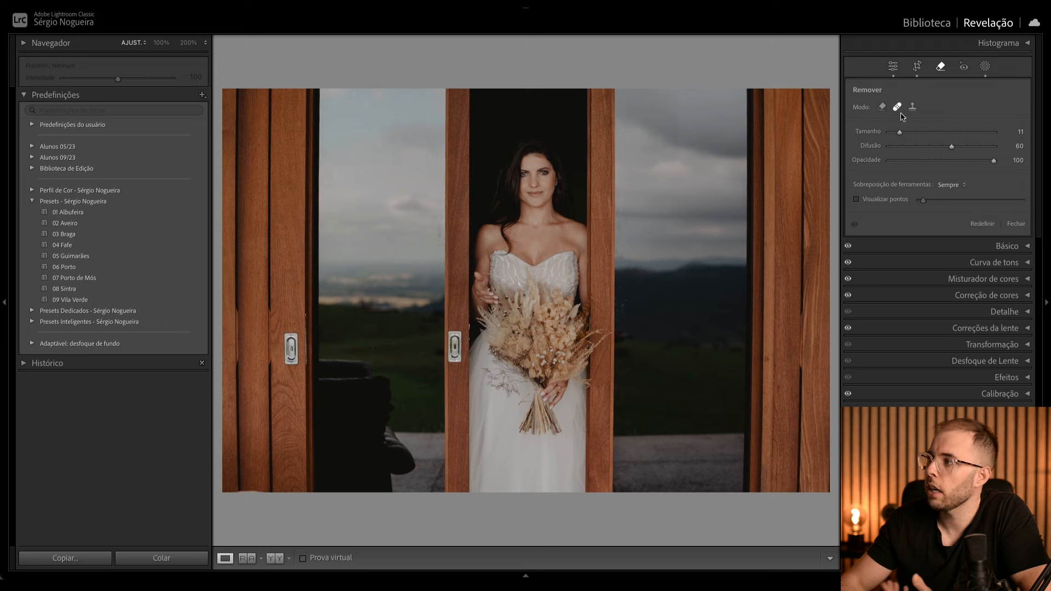
click(882, 107)
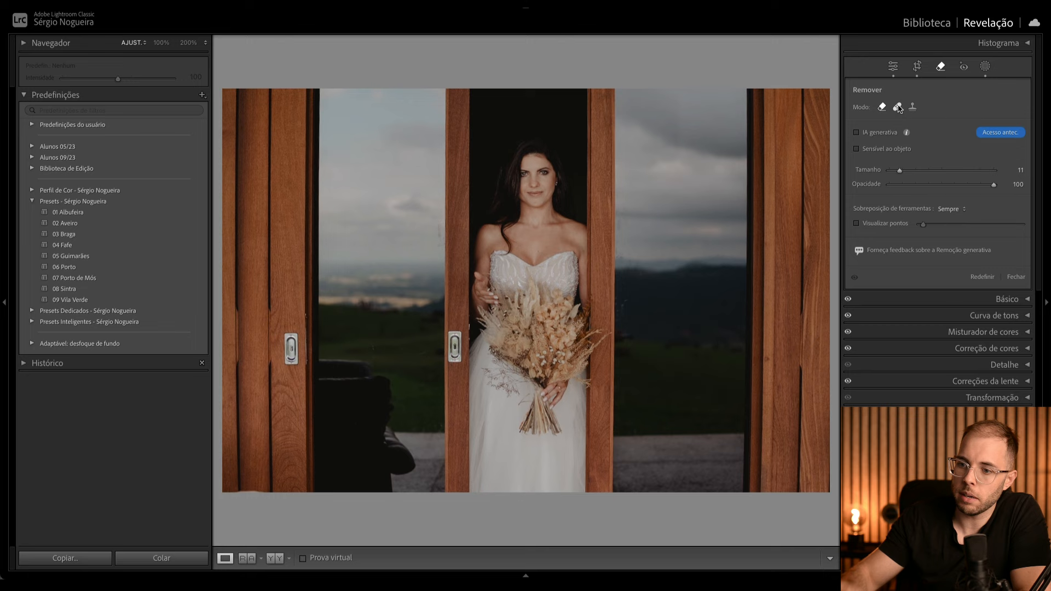
key(Right)
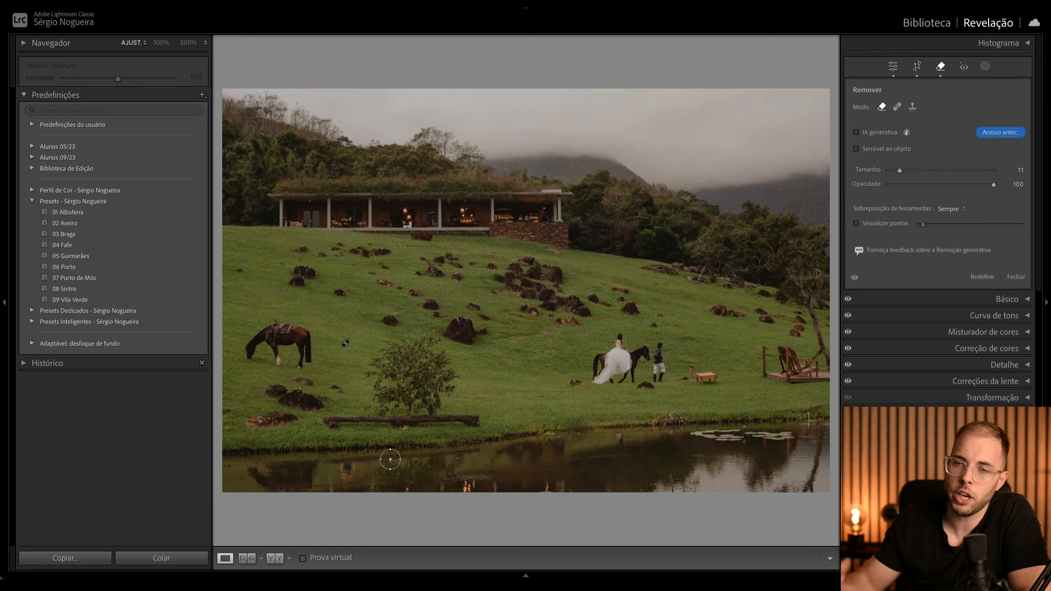
key(Right)
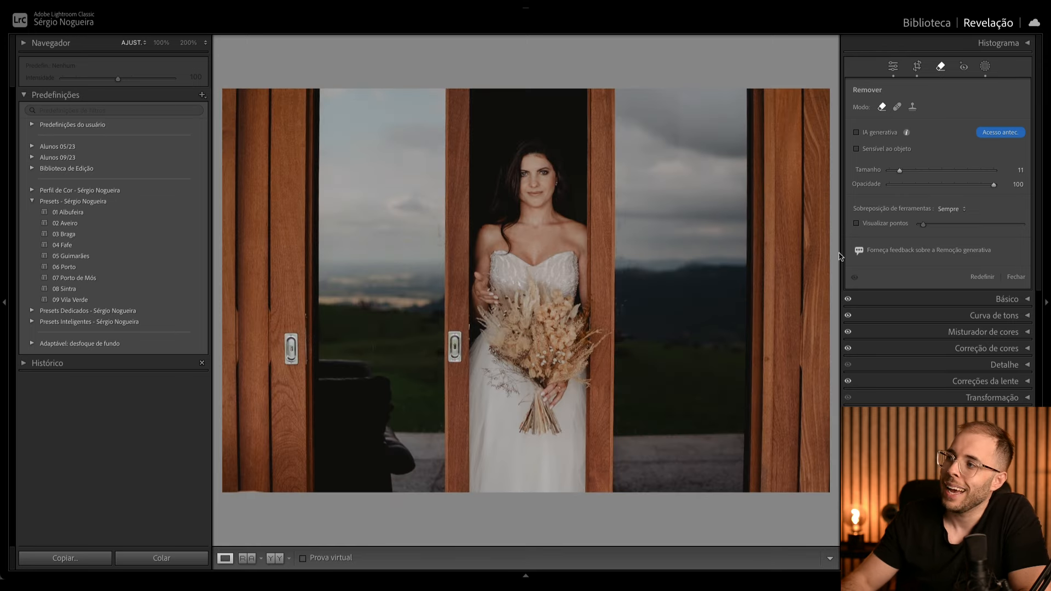
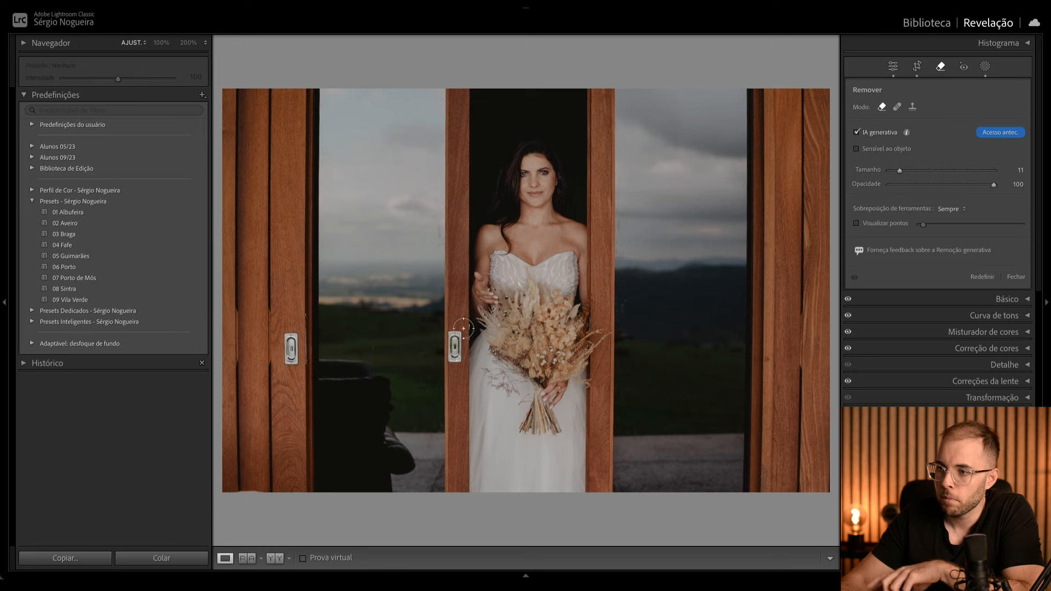
Try masking the door handle beside the bride with a size 15 brush, without object awareness.
scroll(454, 334, up, 2)
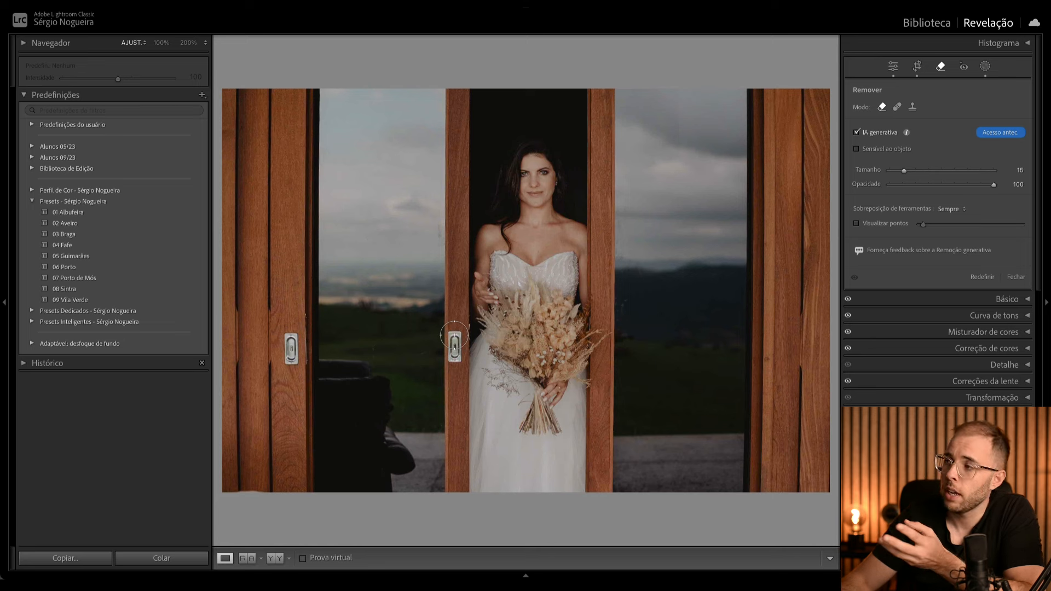
drag(454, 335, 453, 361)
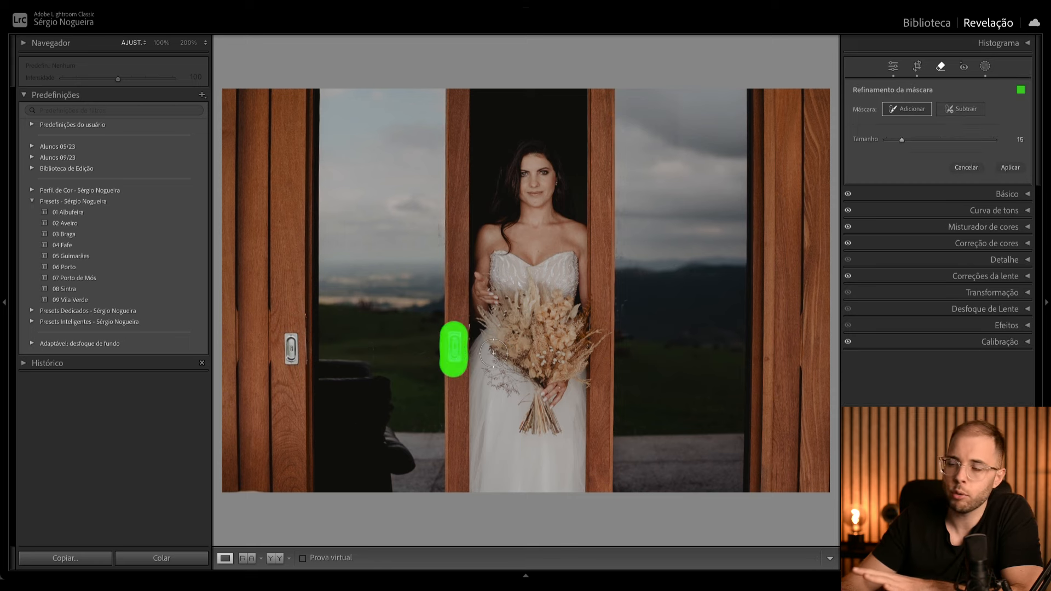
click(965, 167)
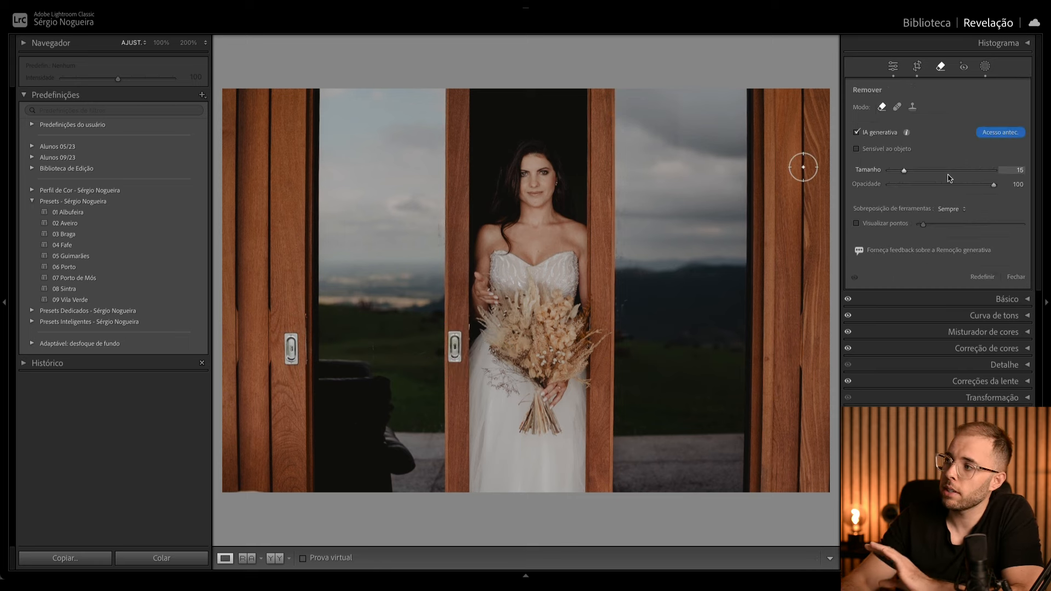
Enable Sensível ao objeto and generatively remove the door handle beside the bride using a size 9 brush.
click(857, 148)
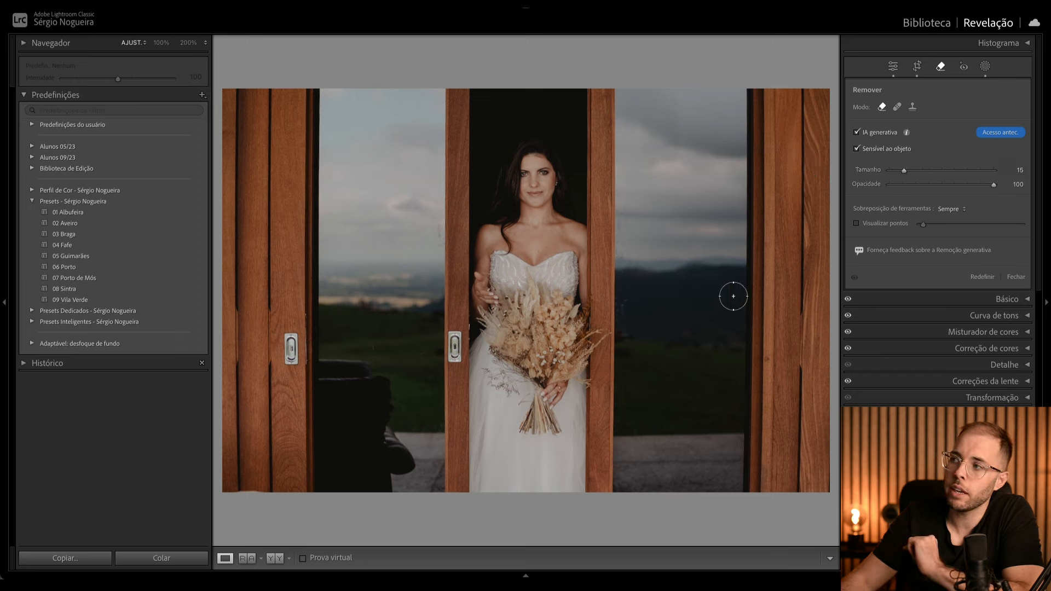
drag(454, 330, 457, 362)
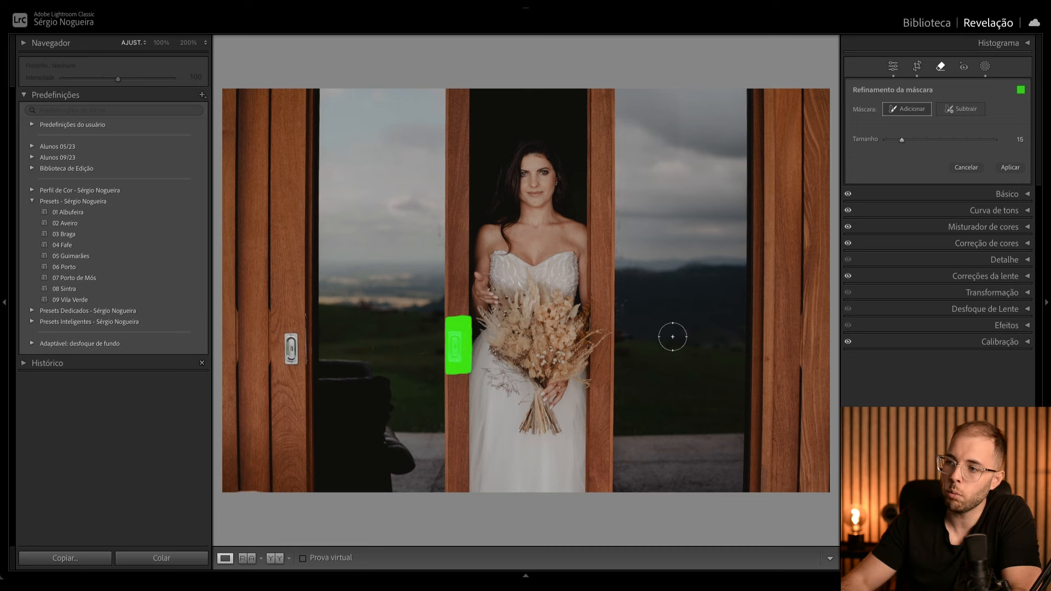
click(966, 167)
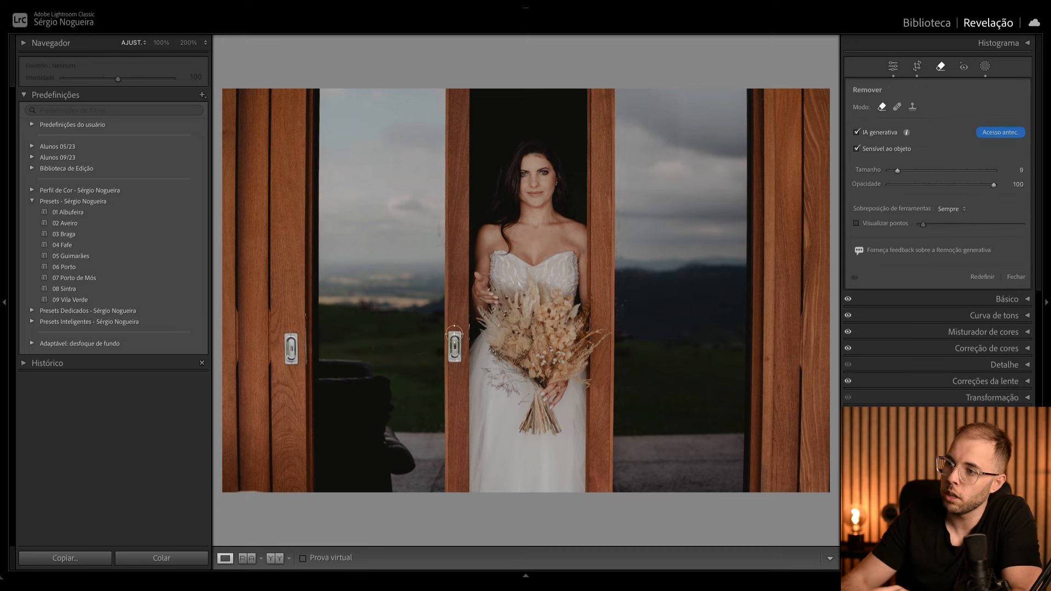
drag(454, 331, 454, 359)
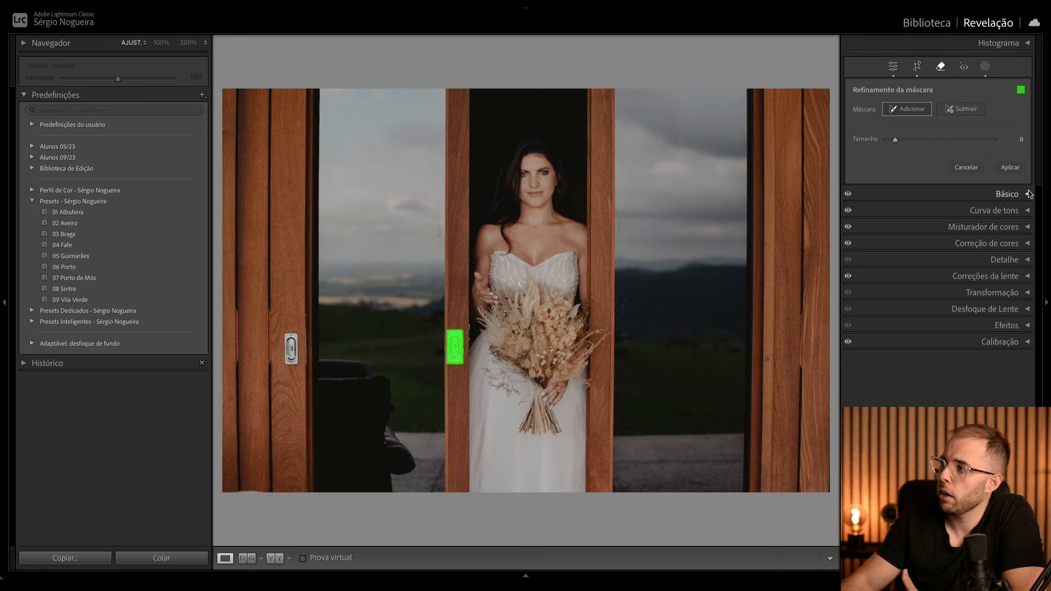
click(1018, 172)
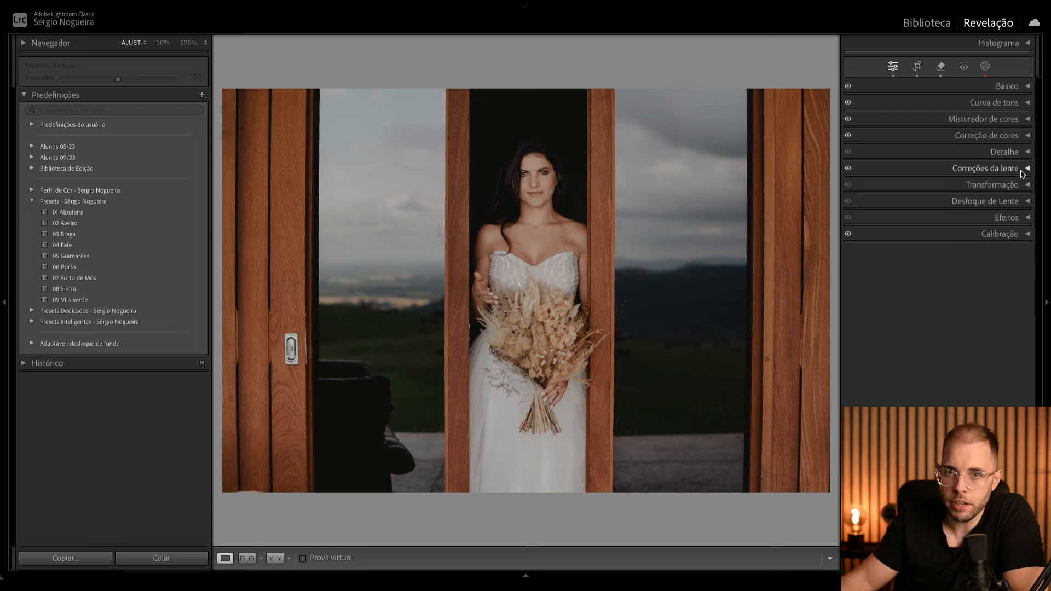
Generatively remove the dark silhouette in the glass with a size 20 brush and the remaining door handle with size 16.
key(q)
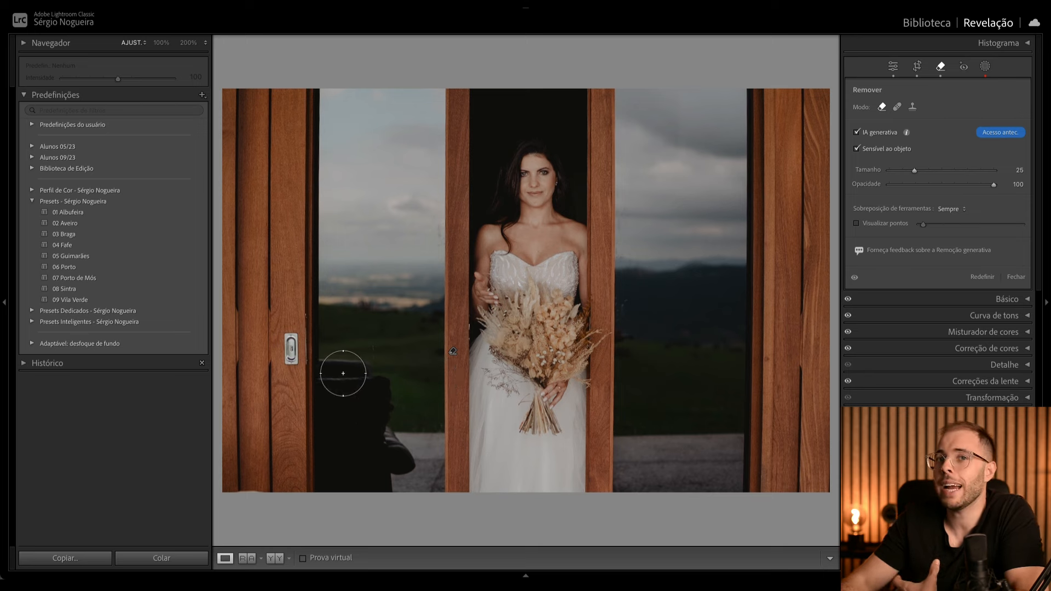
scroll(324, 368, down, 3)
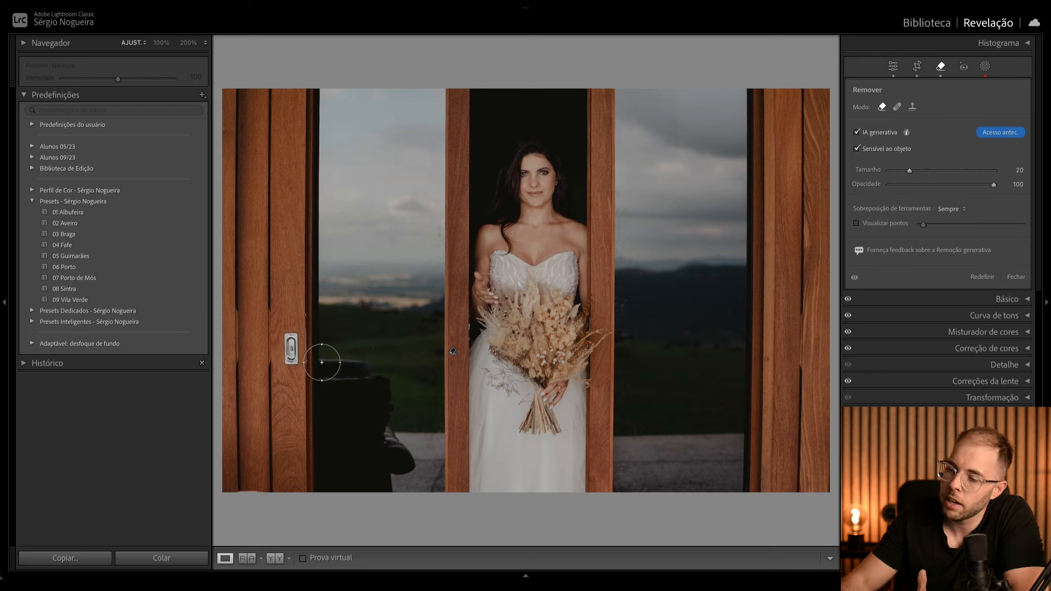
mouse_move(324, 366)
mouse_down()
mouse_move(370, 370)
mouse_move(403, 483)
mouse_move(383, 494)
mouse_move(317, 485)
mouse_move(323, 380)
mouse_move(332, 380)
mouse_move(330, 459)
mouse_move(344, 482)
mouse_move(370, 472)
mouse_move(401, 485)
mouse_move(366, 395)
mouse_move(350, 465)
mouse_move(331, 390)
mouse_move(310, 368)
mouse_move(316, 461)
mouse_move(327, 391)
mouse_move(291, 345)
mouse_up()
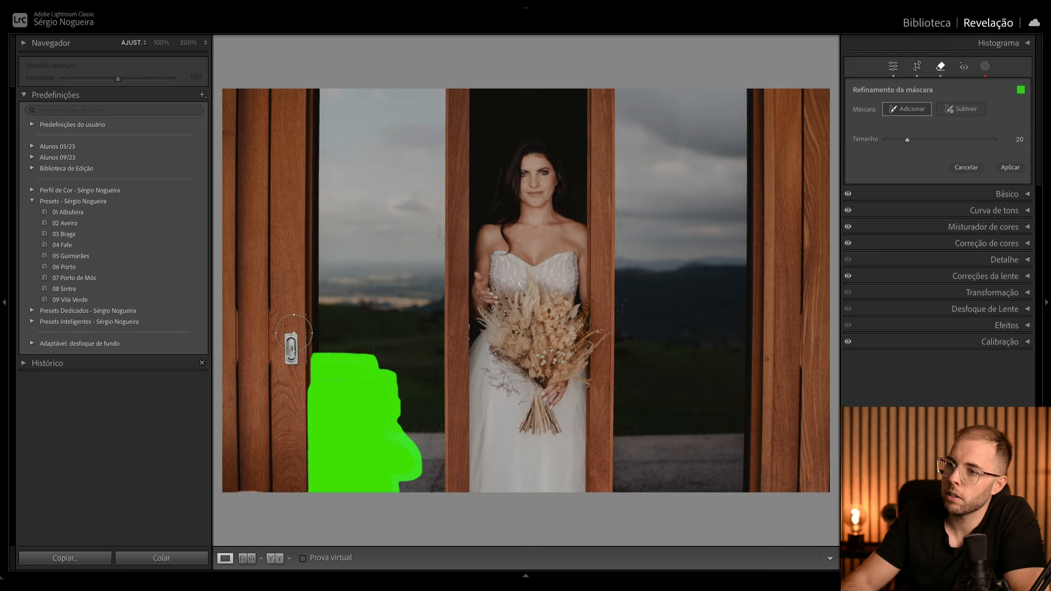
scroll(288, 331, down, 4)
drag(288, 337, 288, 356)
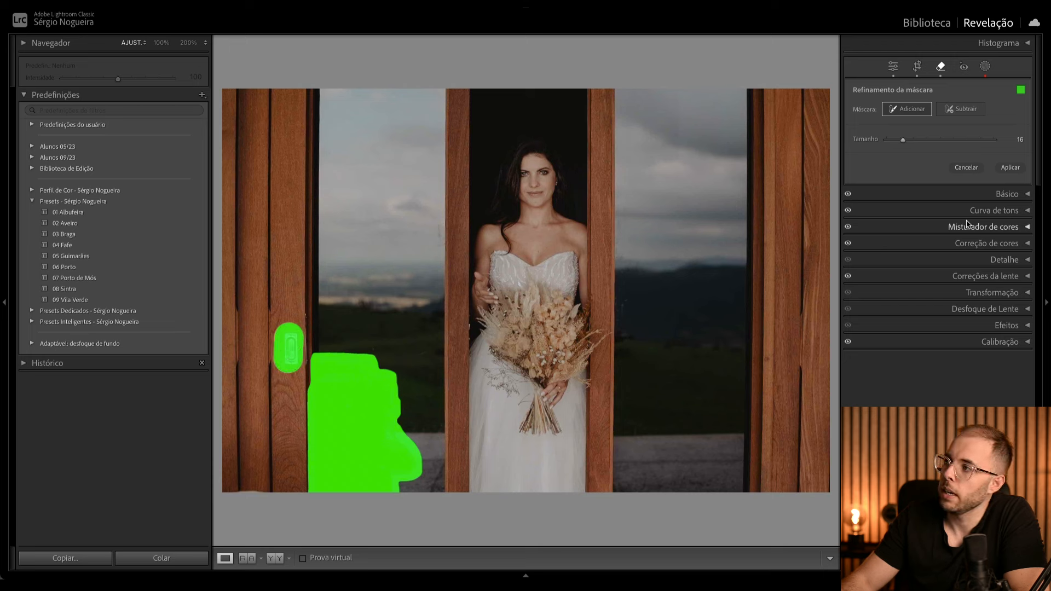
click(1013, 167)
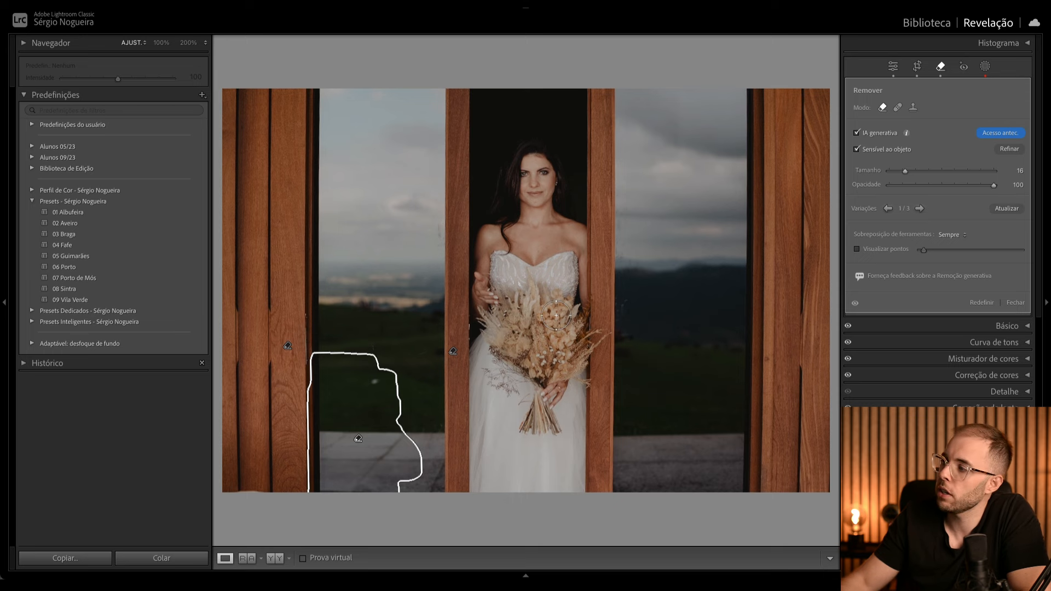
Compare the generated variations for the removed silhouette area, cycling back to the first one.
key(Escape)
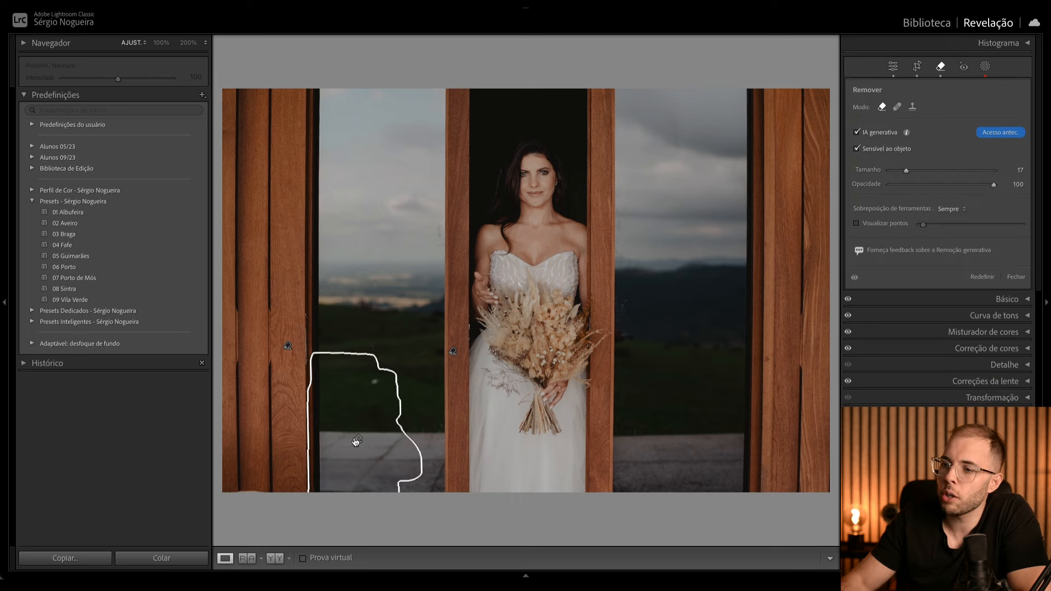
click(356, 440)
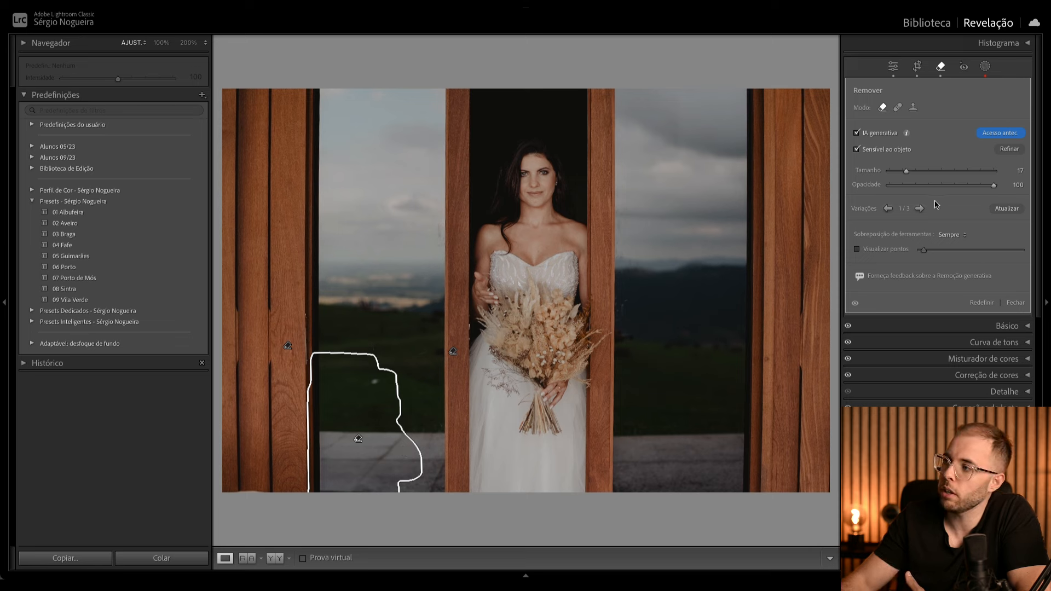
click(919, 209)
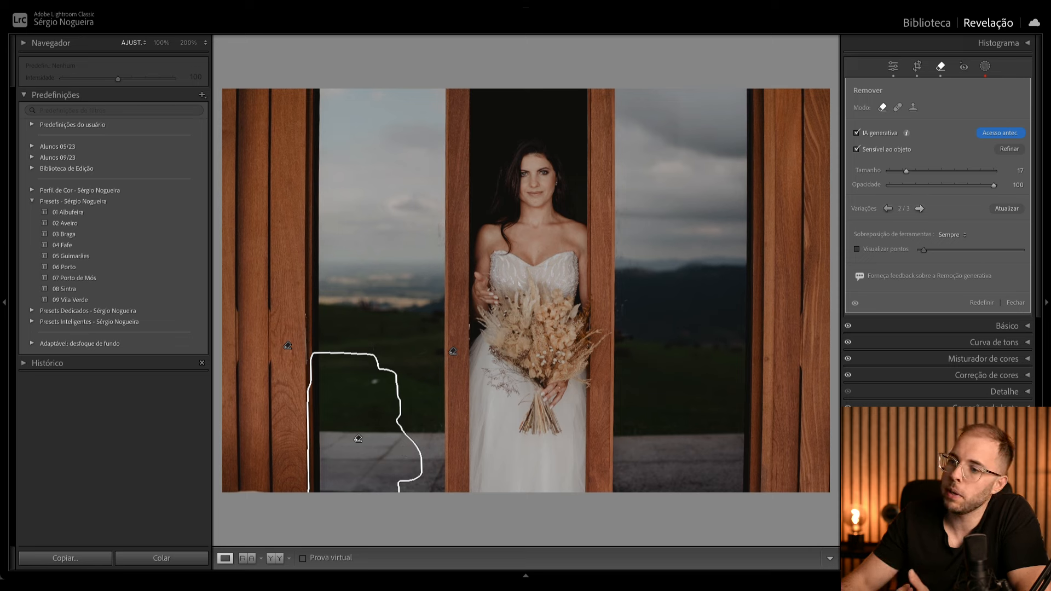
click(920, 209)
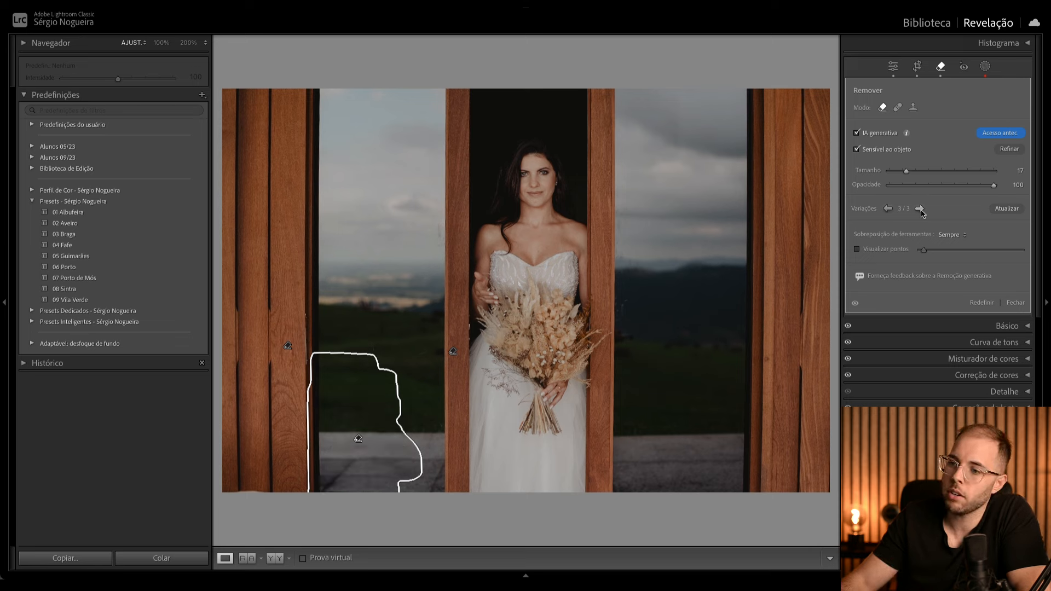
click(920, 209)
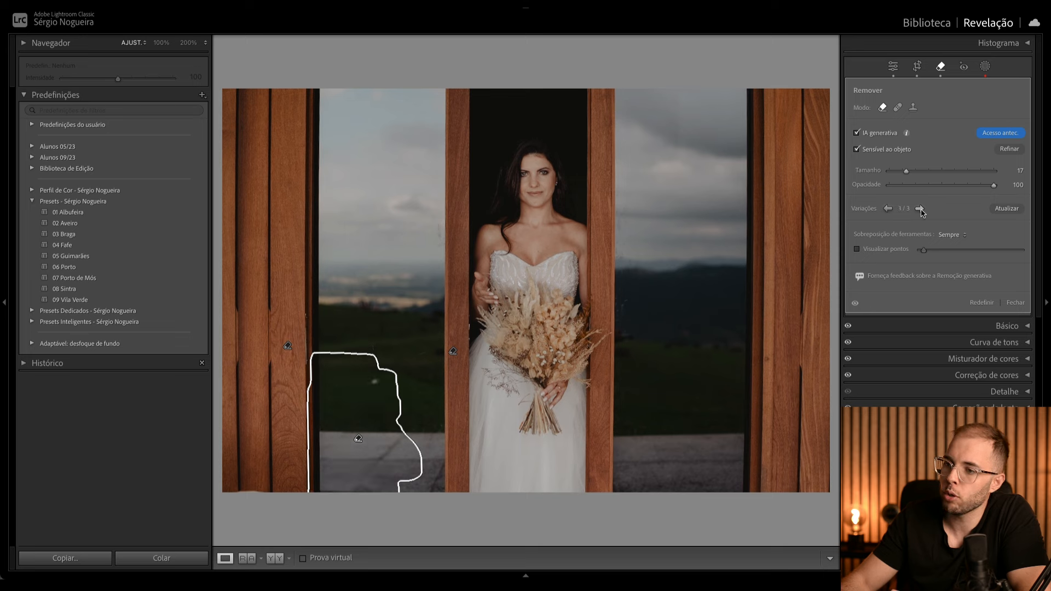
Choose the second generated variation for the removed silhouette area and crop the bride photo slightly tighter.
click(920, 209)
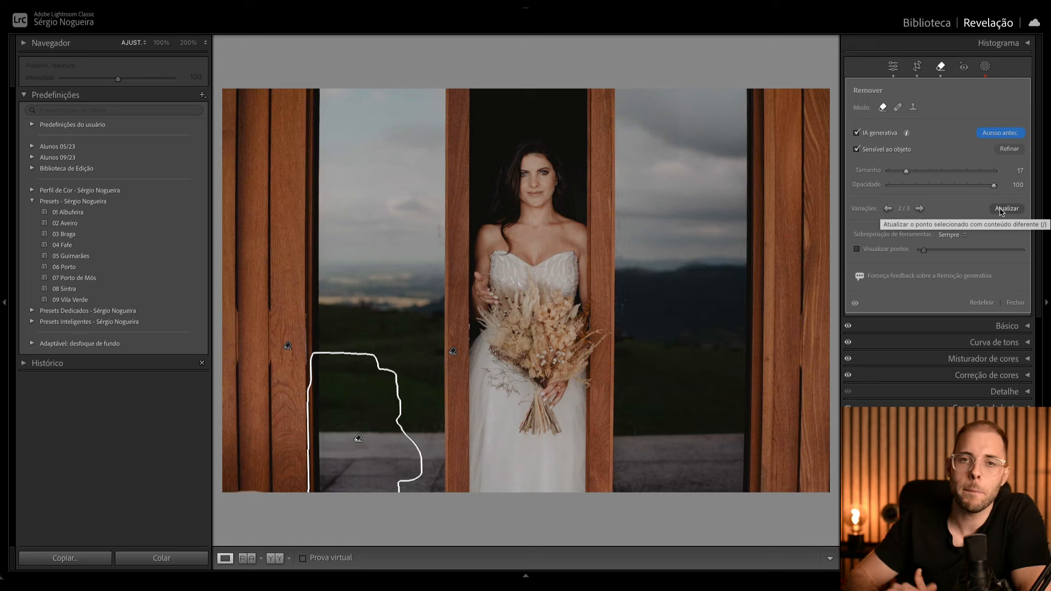
key(q)
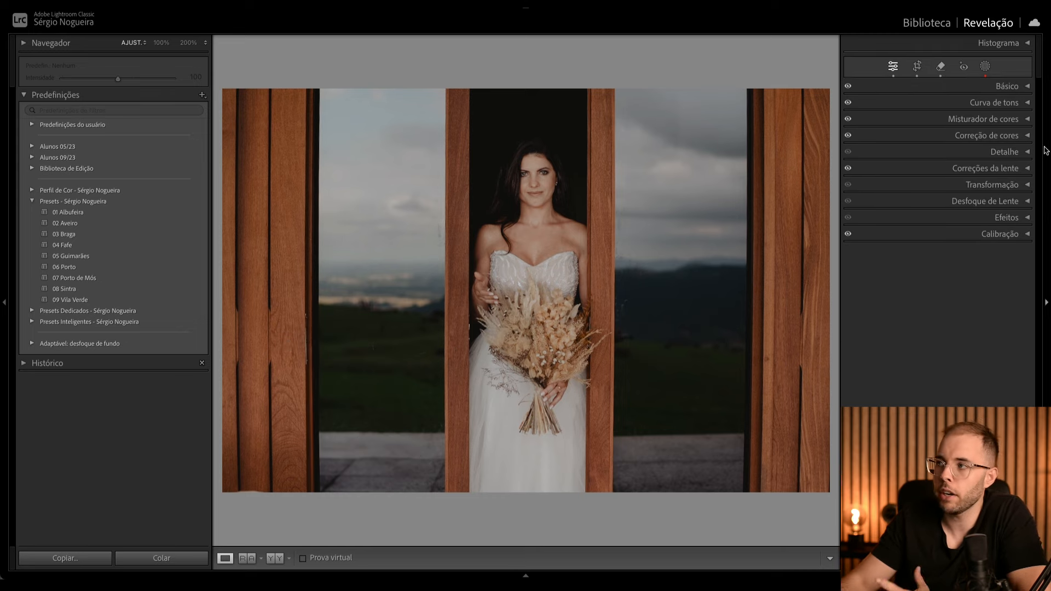
click(917, 66)
drag(547, 484, 552, 475)
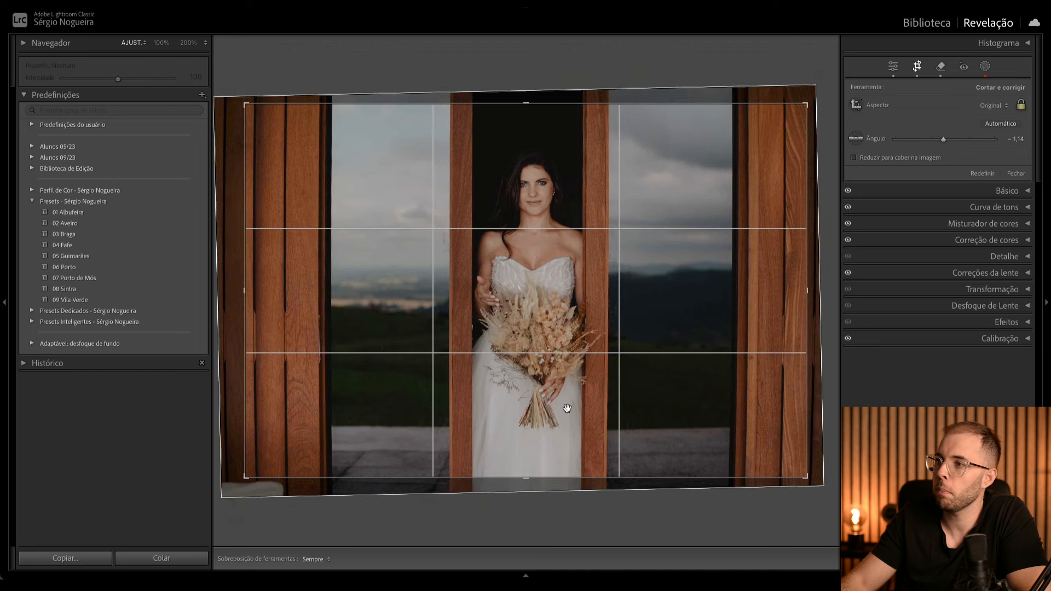
Compare the bride photo with and without the removal edits, leaving the edits enabled.
key(q)
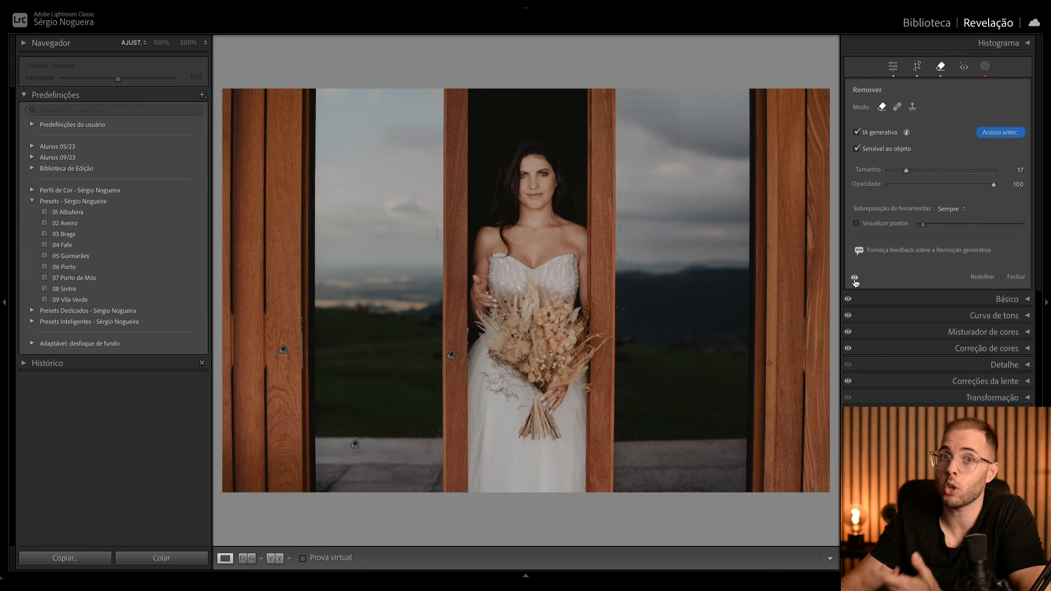
click(854, 278)
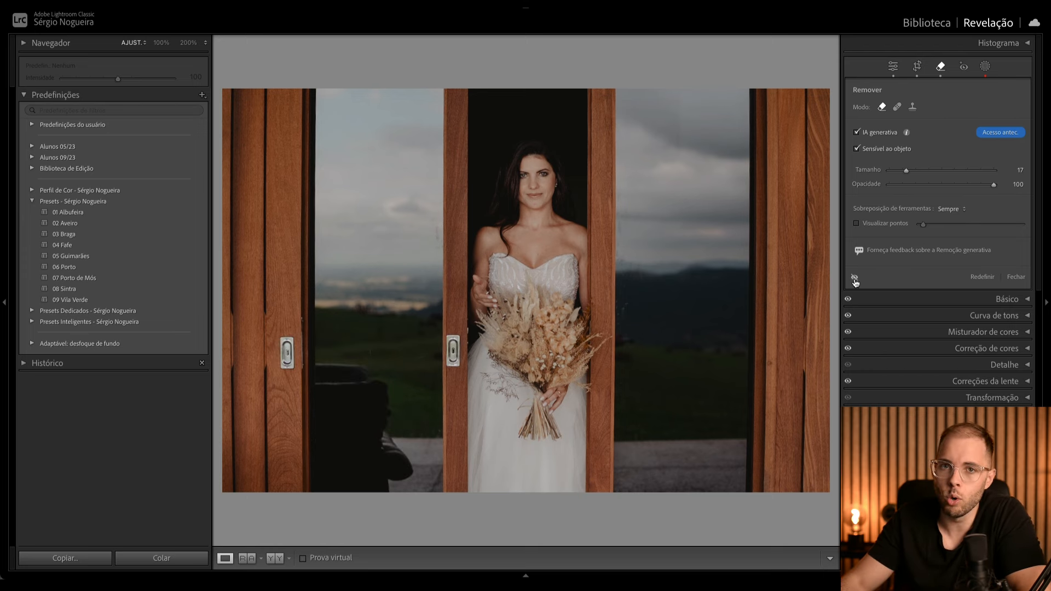
click(855, 279)
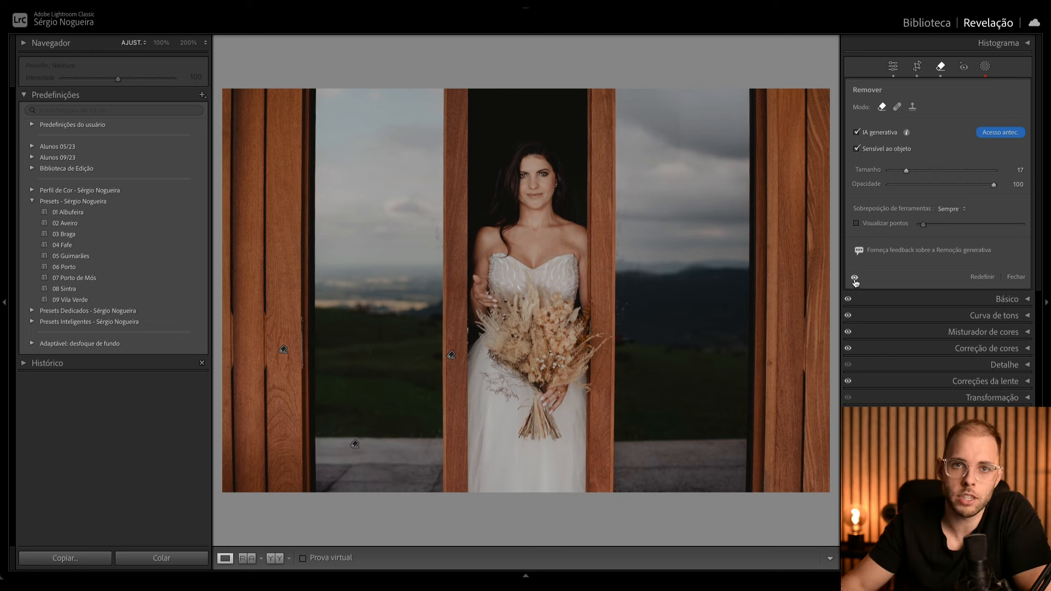
key(q)
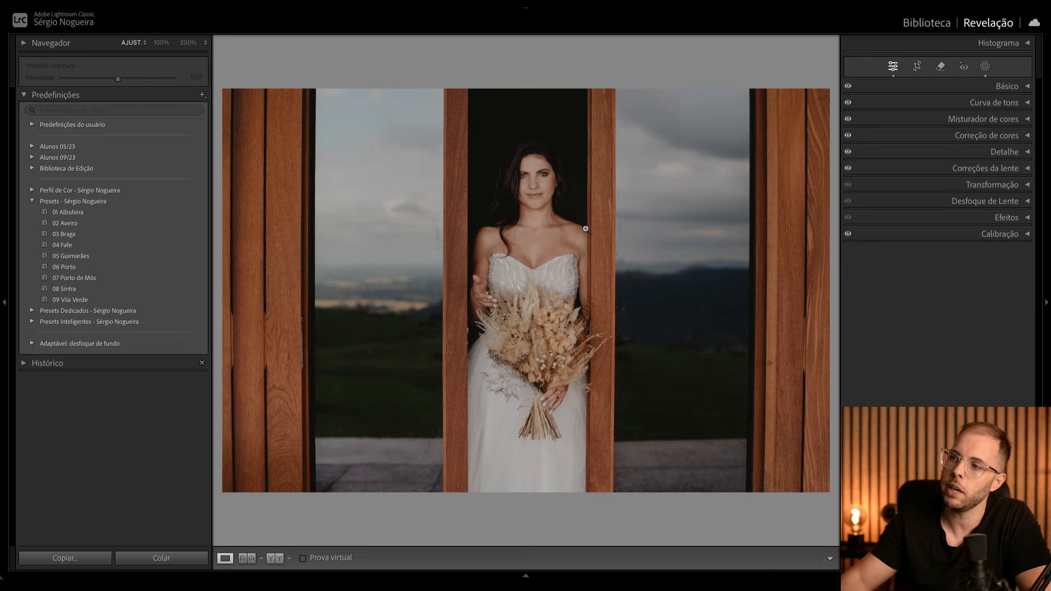
Go to the groomsmen photo and crop it tighter at the original aspect ratio, cutting off the blurred strip along the floor edge.
key(Right)
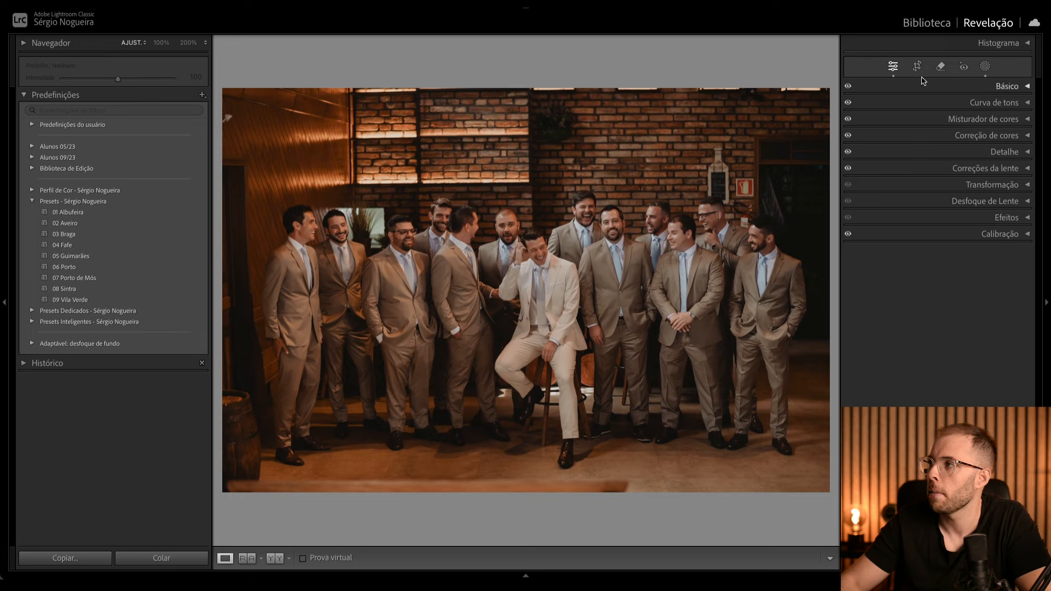
click(917, 67)
drag(712, 87, 712, 97)
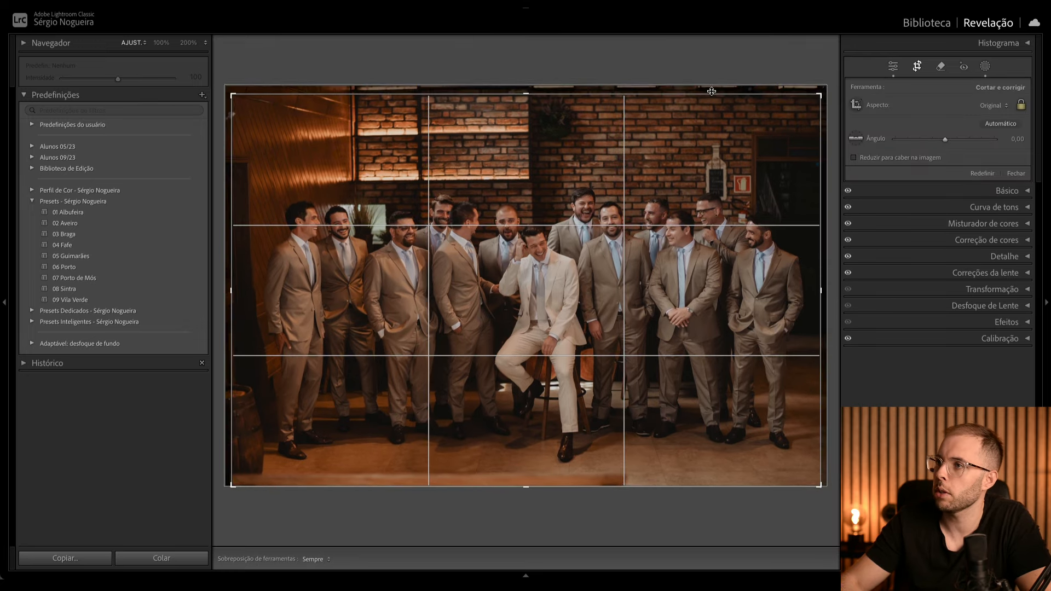
drag(673, 206, 670, 208)
drag(587, 387, 582, 406)
drag(563, 495, 565, 488)
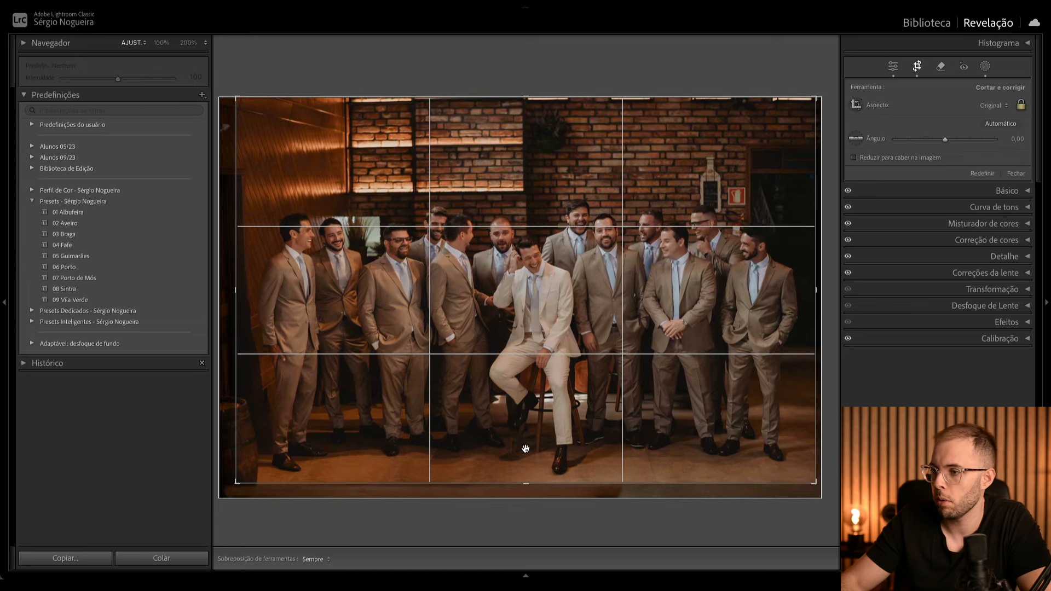
drag(821, 92, 812, 99)
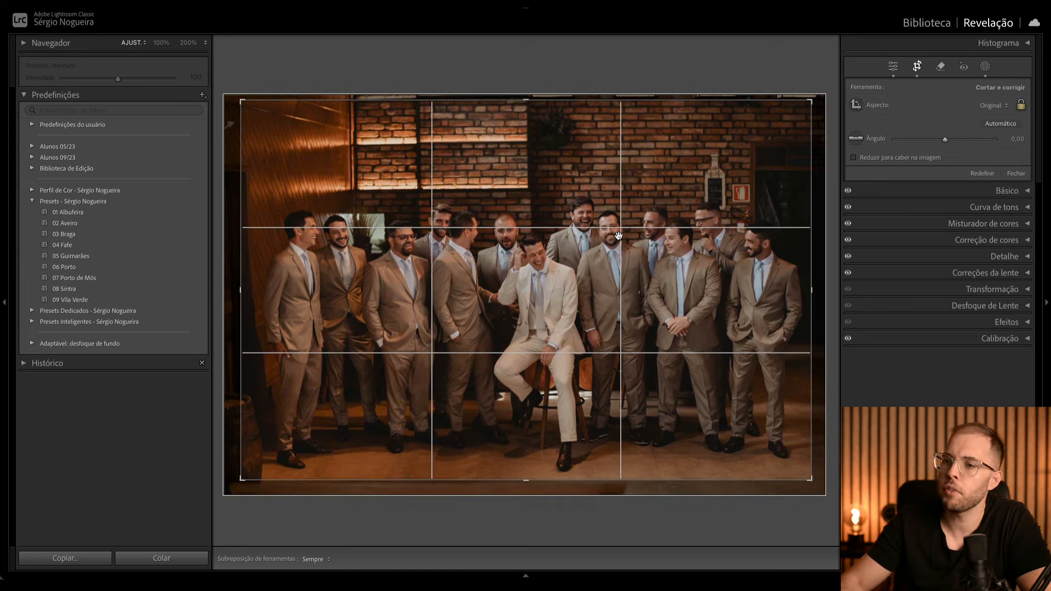
key(Return)
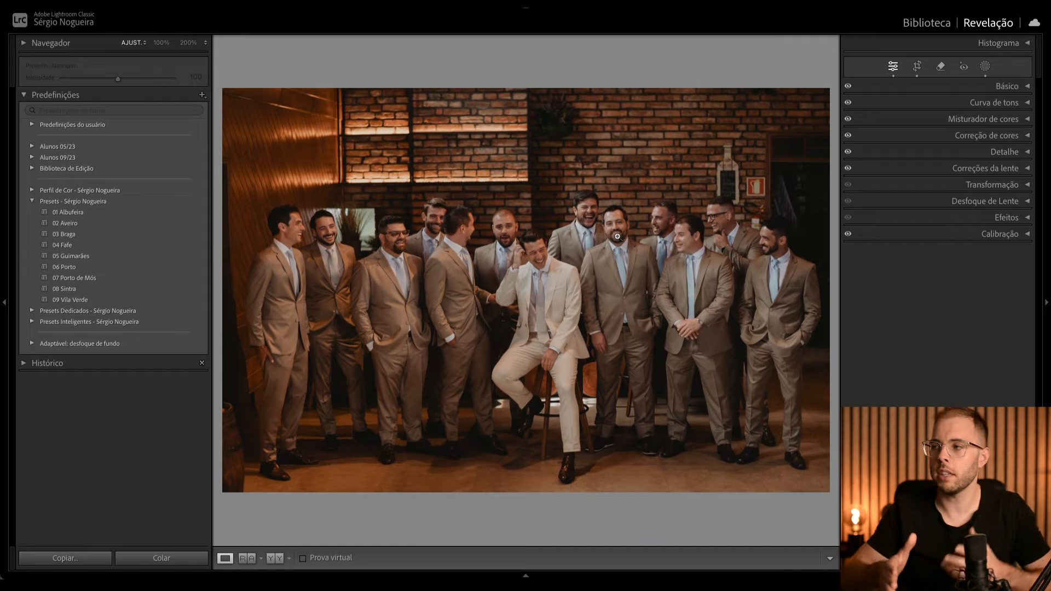
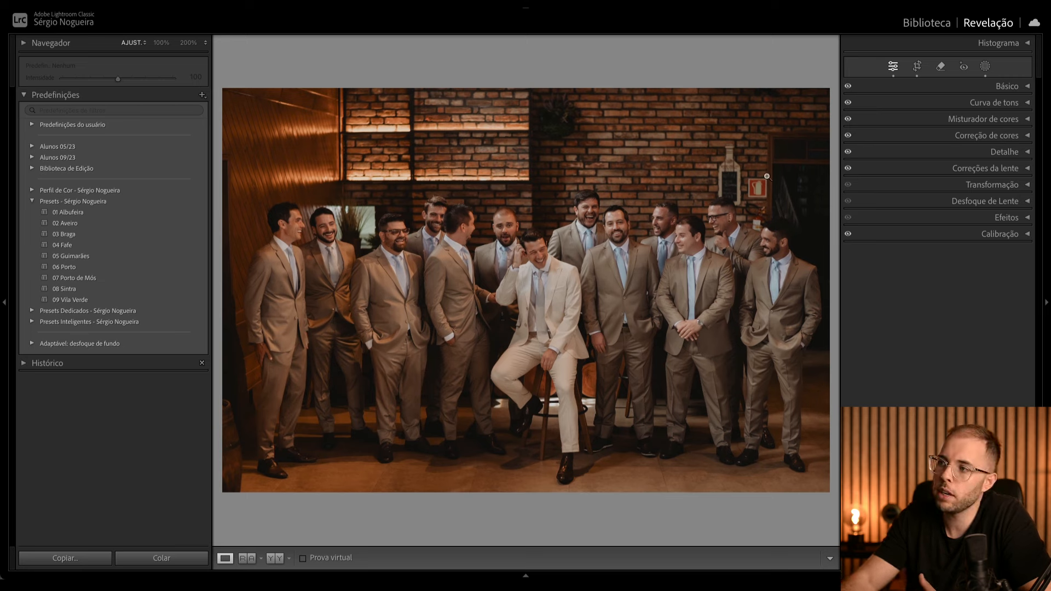
Generatively remove the bottle-shaped board, the fire extinguisher sign and the area beneath it from the brick wall with a size 10 brush.
click(943, 67)
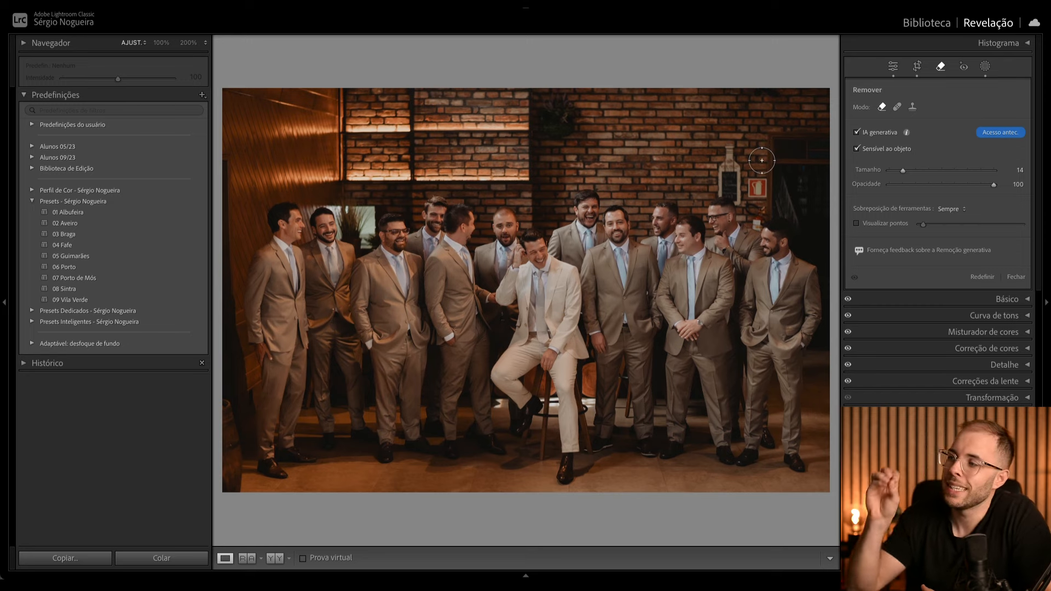
scroll(758, 170, down, 3)
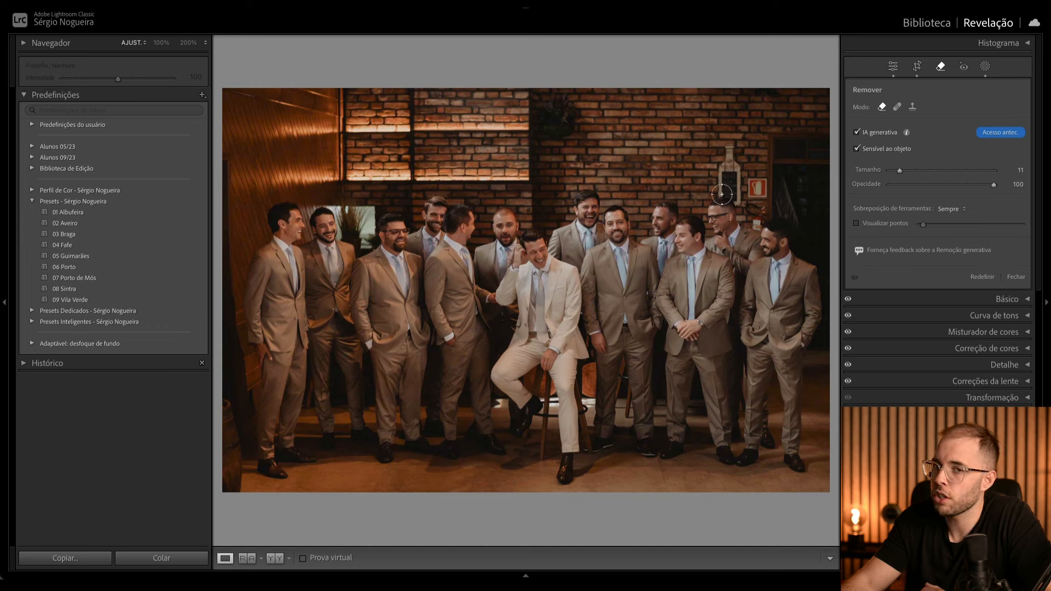
key(bracketleft)
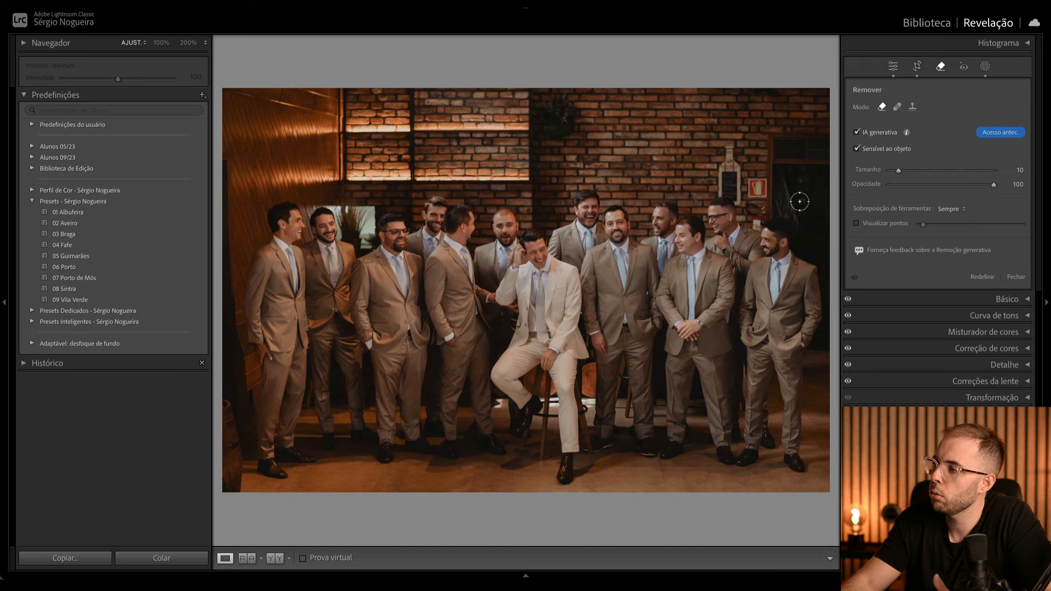
mouse_move(760, 203)
mouse_down()
mouse_move(749, 216)
mouse_move(758, 231)
mouse_move(768, 216)
mouse_move(750, 208)
mouse_up()
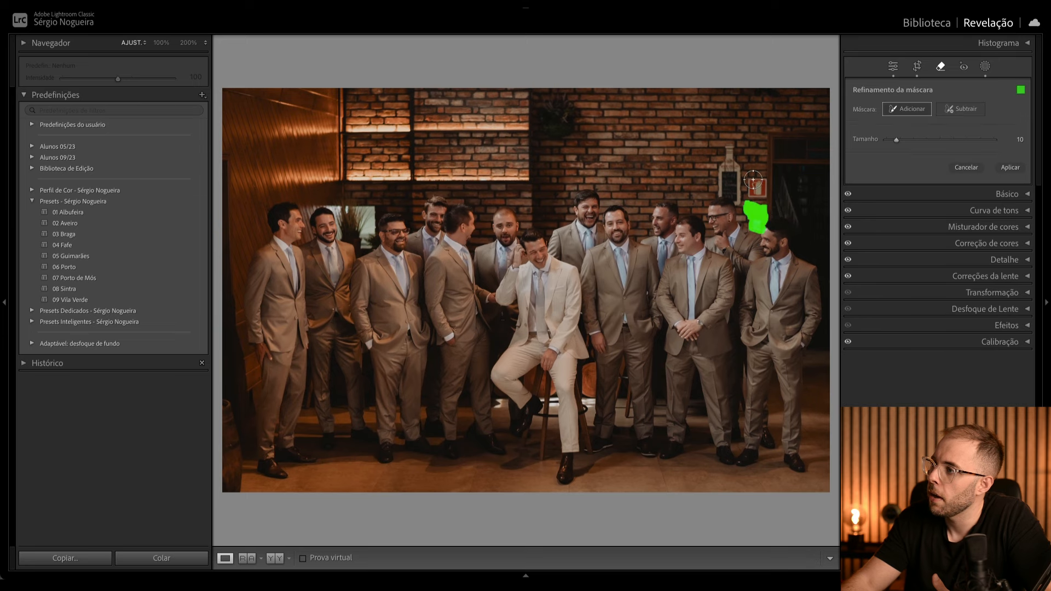
mouse_move(753, 180)
mouse_down()
mouse_move(752, 198)
mouse_move(760, 186)
mouse_up()
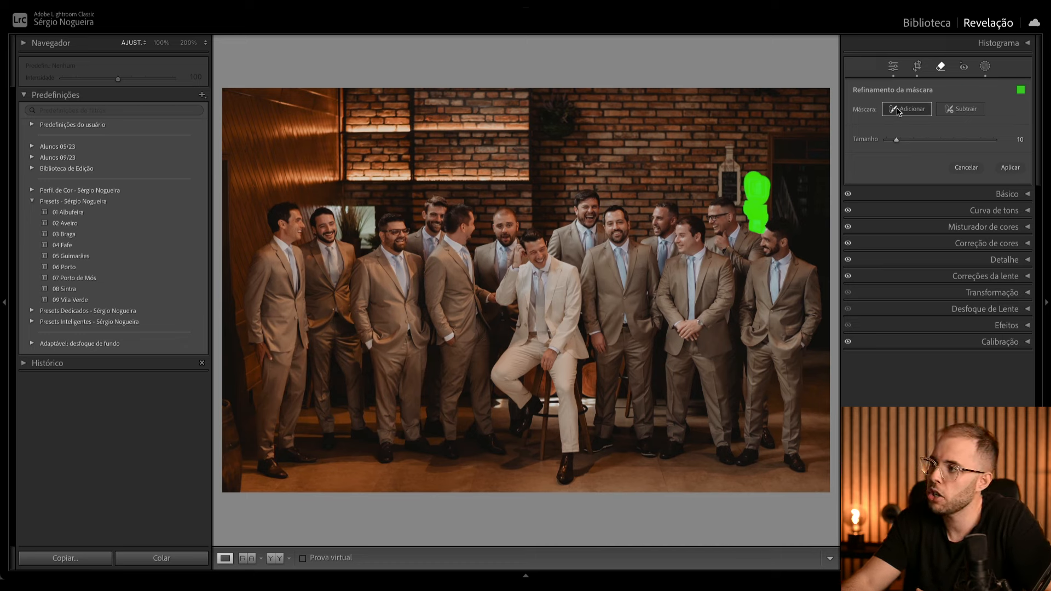
mouse_move(728, 147)
mouse_down()
mouse_move(723, 186)
mouse_move(734, 198)
mouse_move(739, 160)
mouse_up()
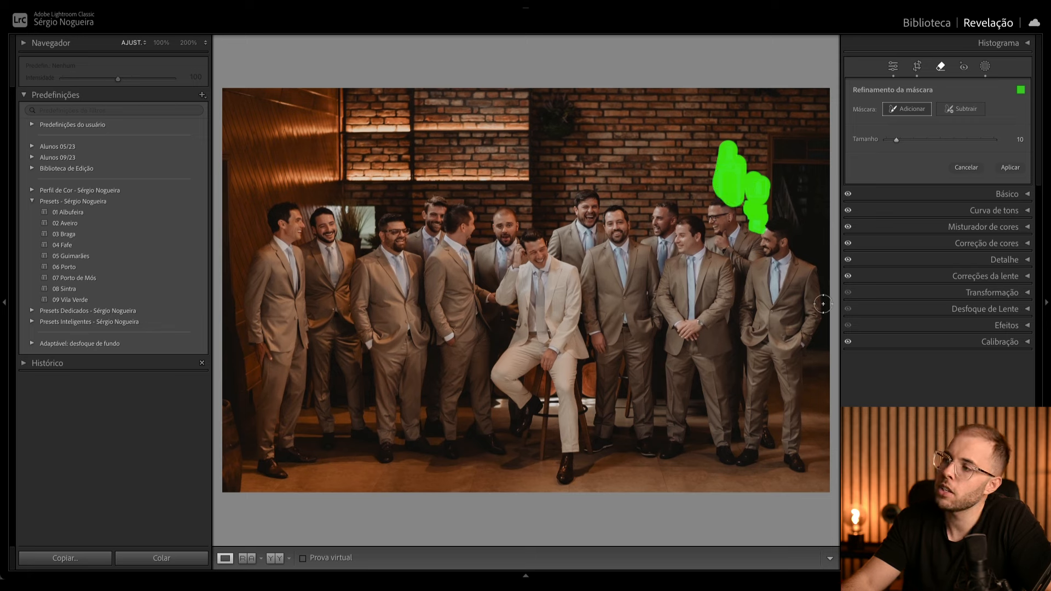
click(1011, 167)
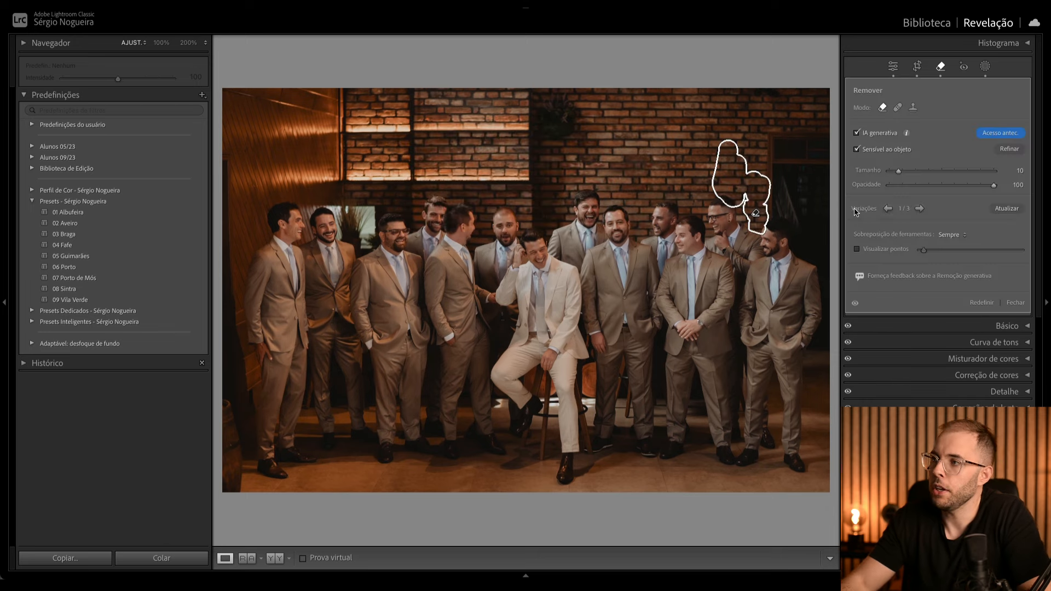
key(q)
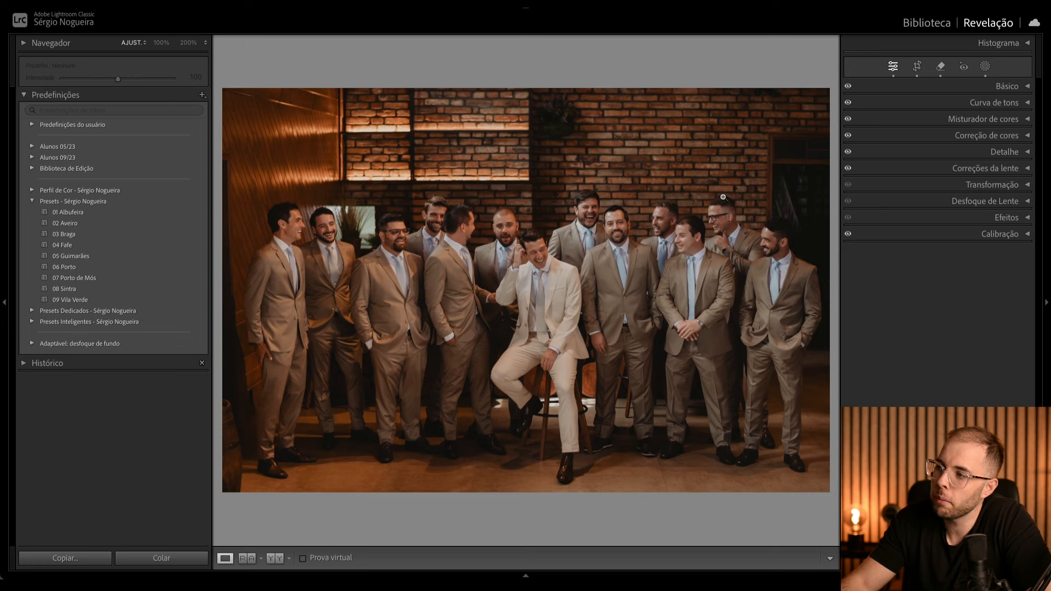
Compare the groomsmen photo with and without the wall removals, then check the removed area's selection and close the Remove tool.
click(941, 67)
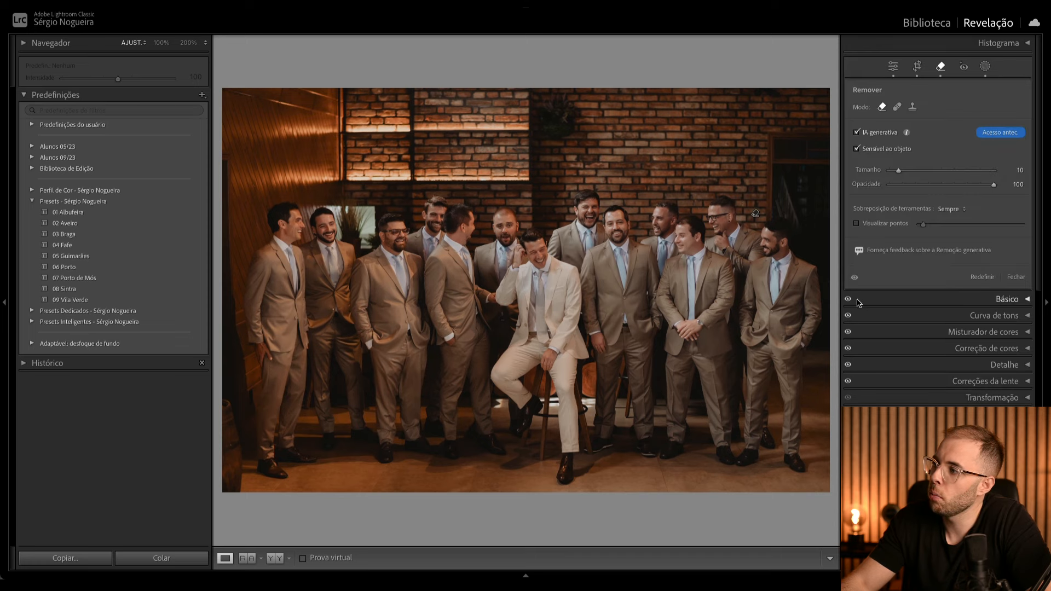
click(854, 279)
click(854, 279)
click(855, 279)
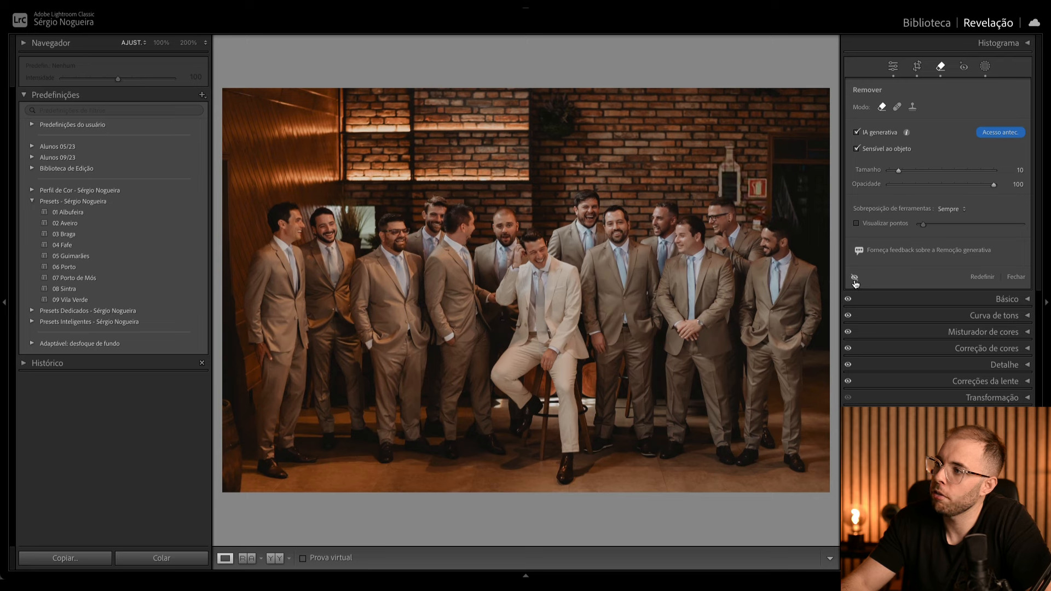
click(854, 279)
click(855, 279)
click(854, 279)
click(854, 279)
click(855, 279)
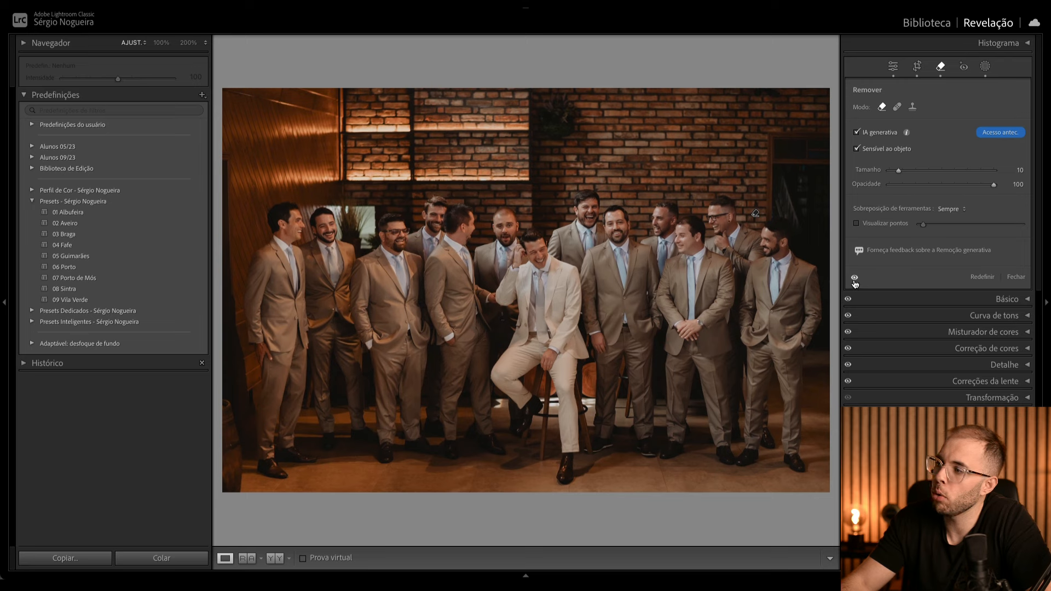
click(756, 213)
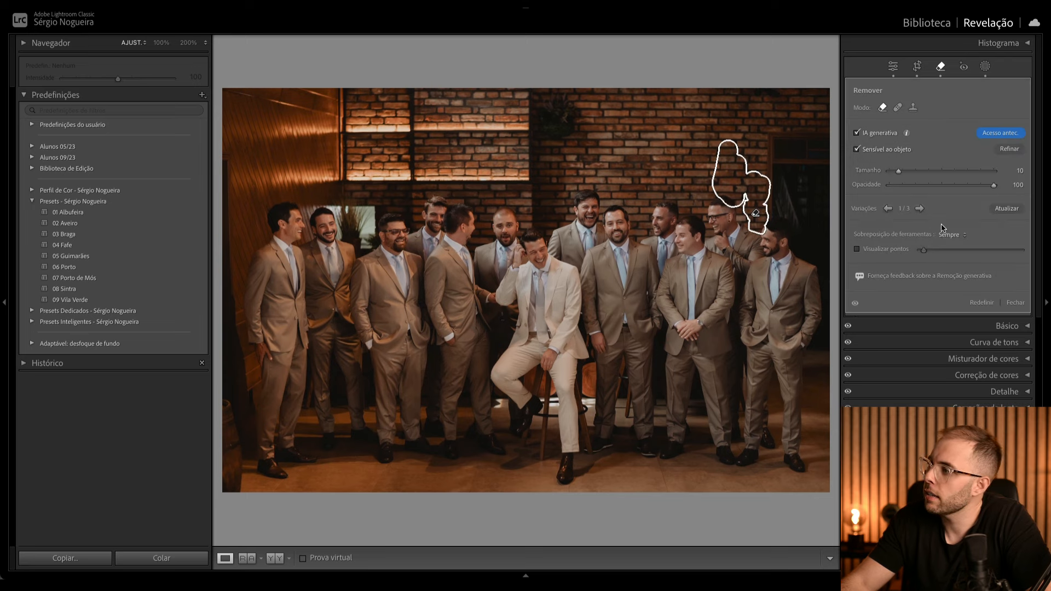
click(1015, 302)
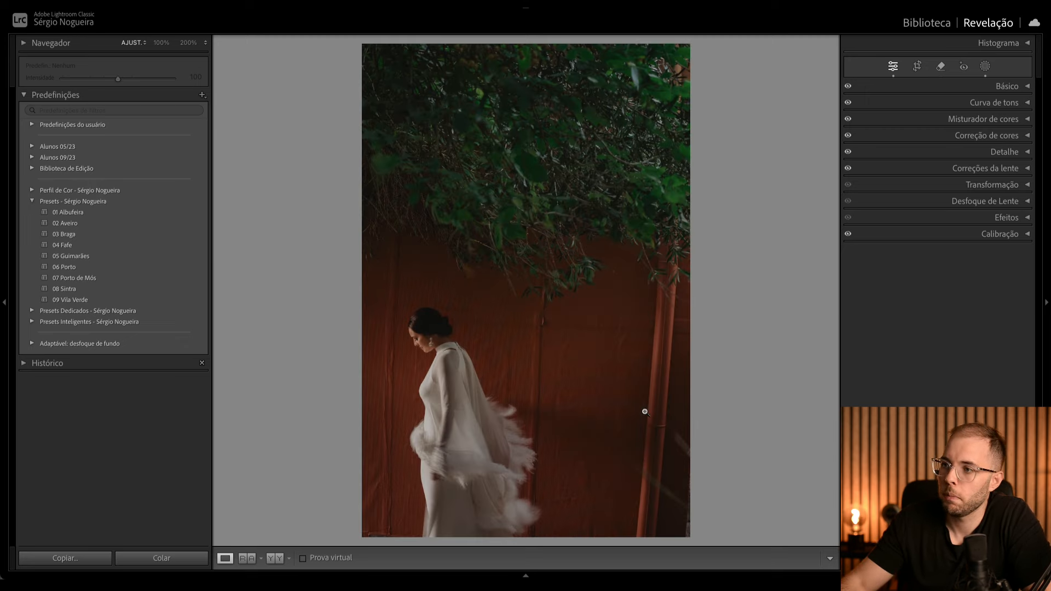
Try healing the vertical seam in the red wall in front of the bride with a size 19 brush, refreshing the source twice.
key(q)
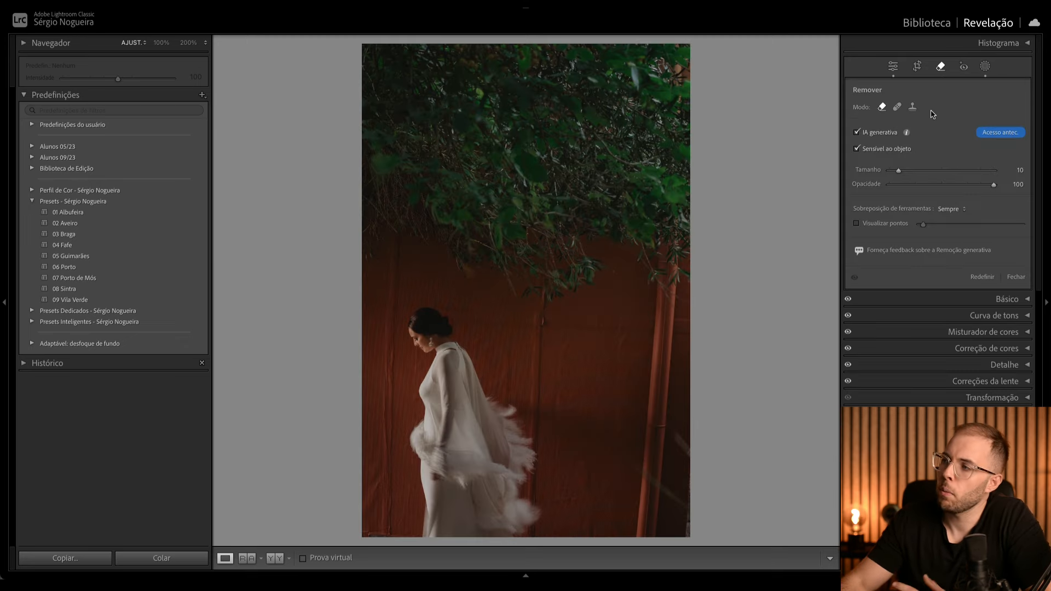
click(898, 107)
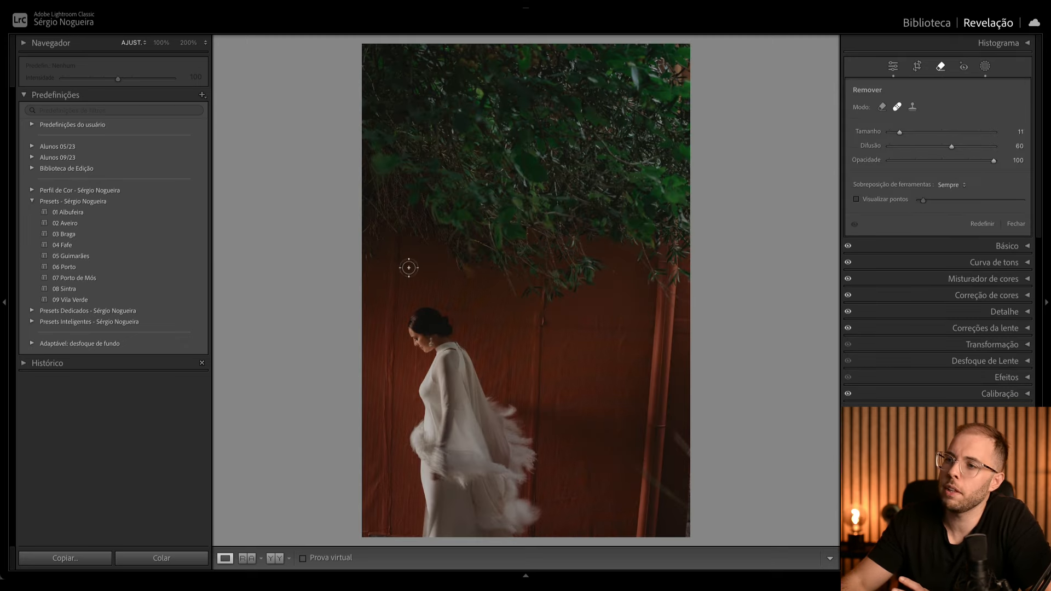
drag(397, 232, 382, 532)
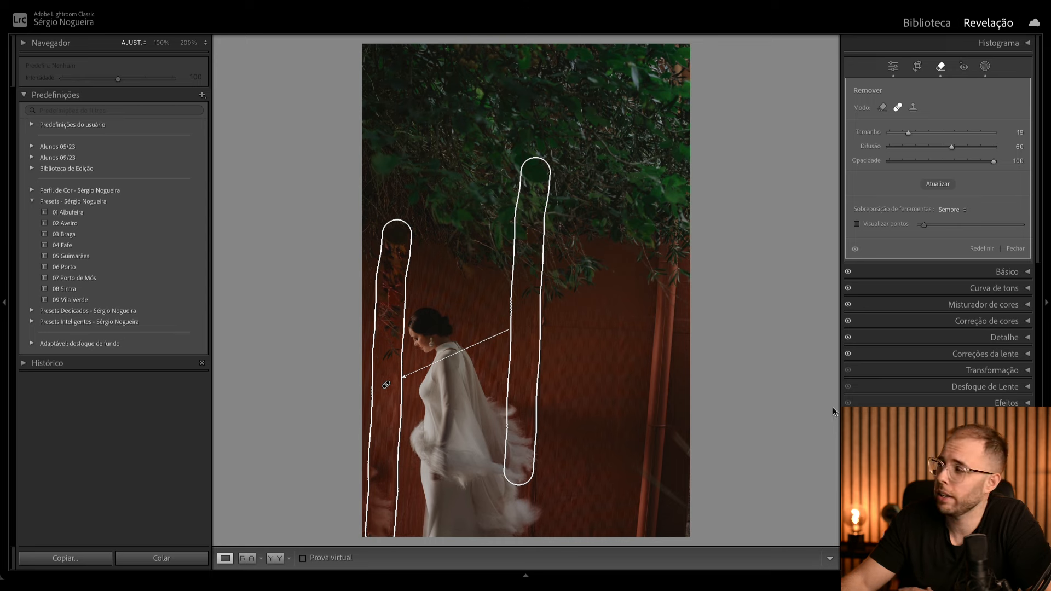
click(954, 186)
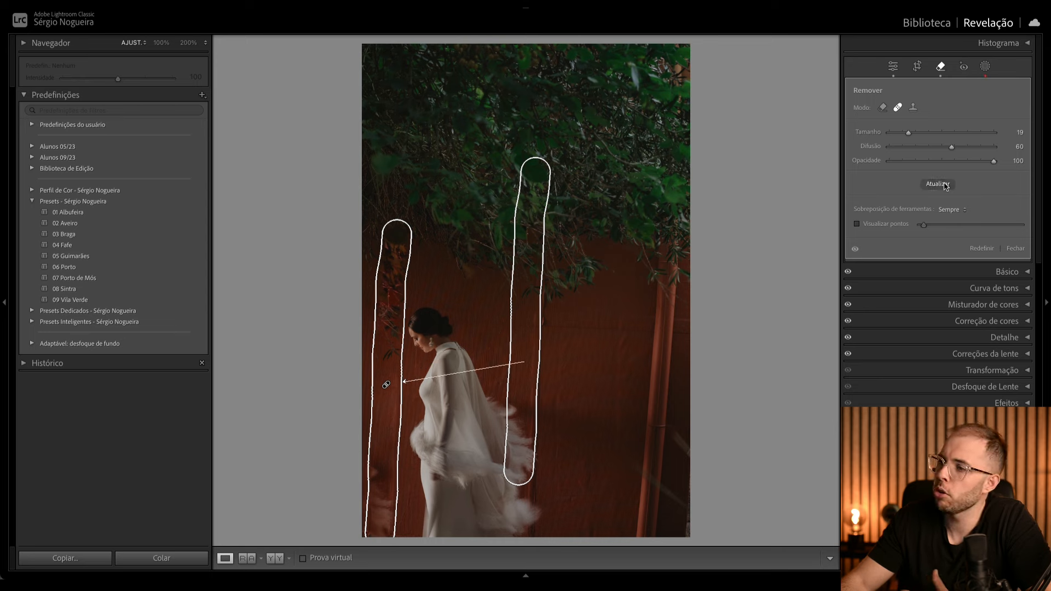
click(945, 185)
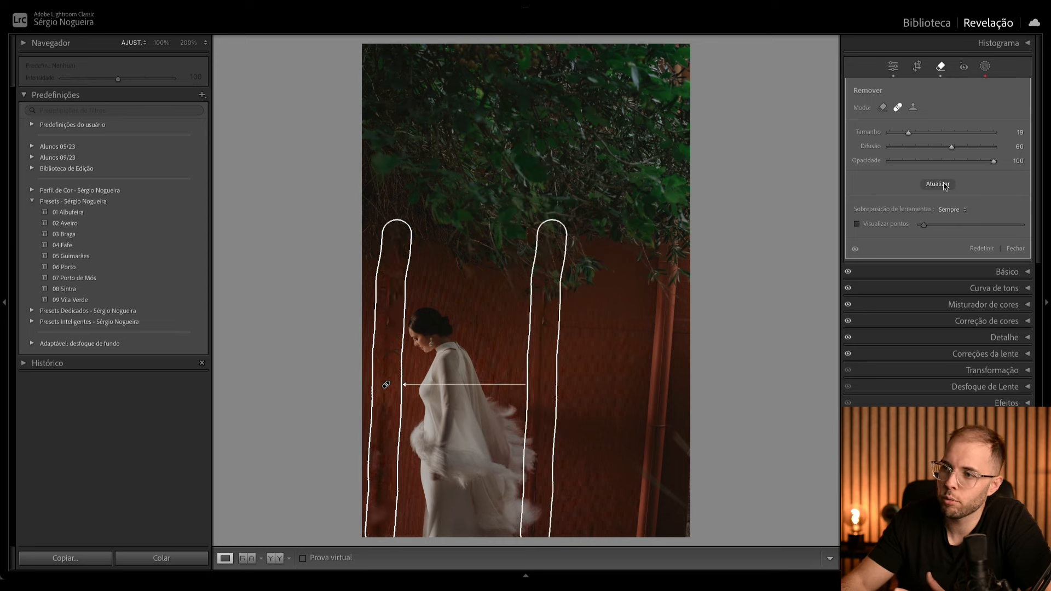
key(Delete)
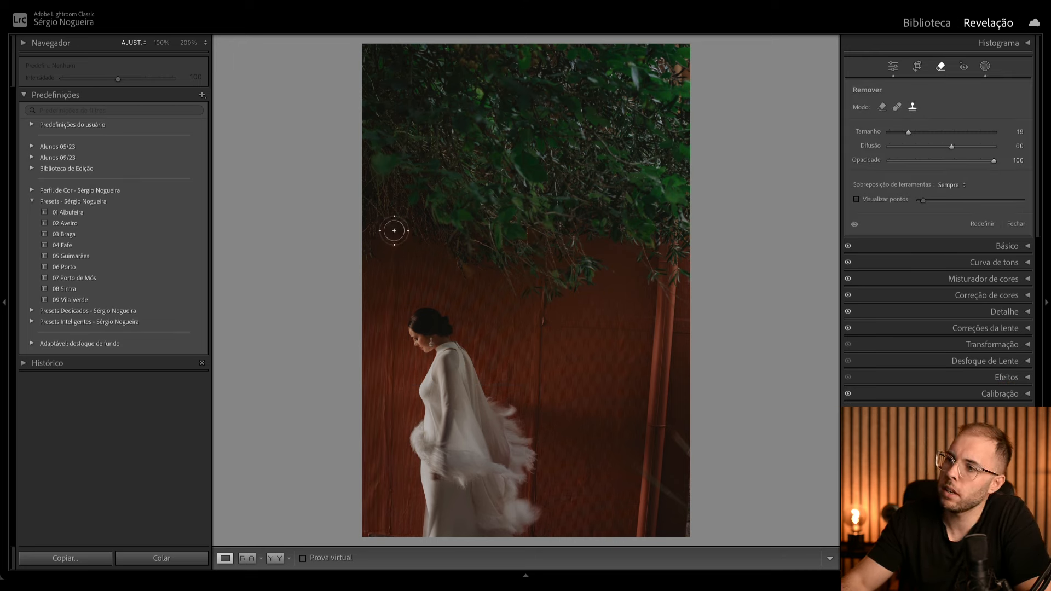
Try cloning over the same wall seam with a size 19 brush, delete the stroke and return to the generative Remove mode.
drag(392, 230, 381, 532)
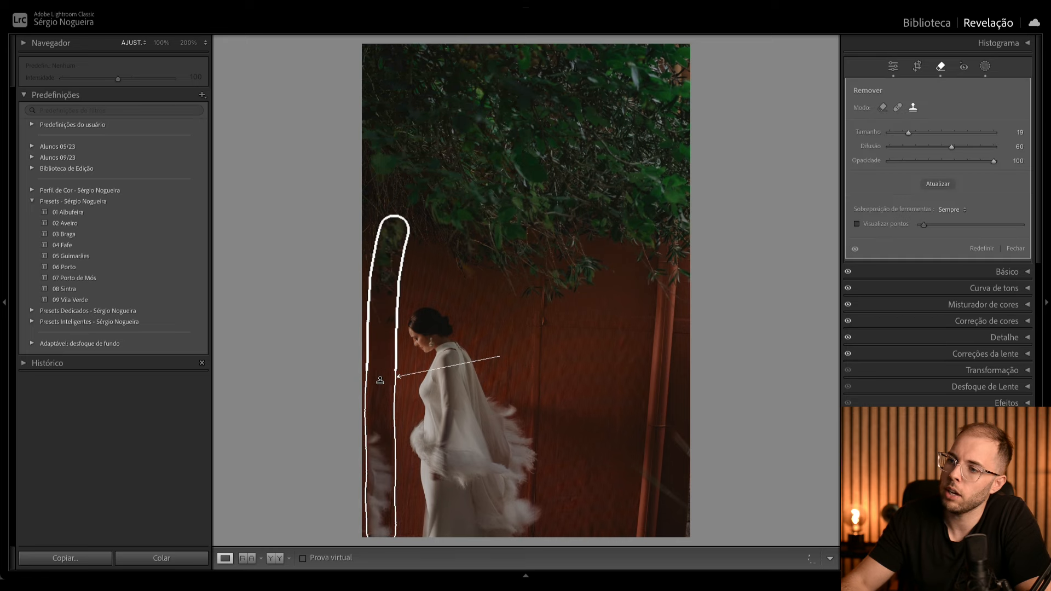
key(Delete)
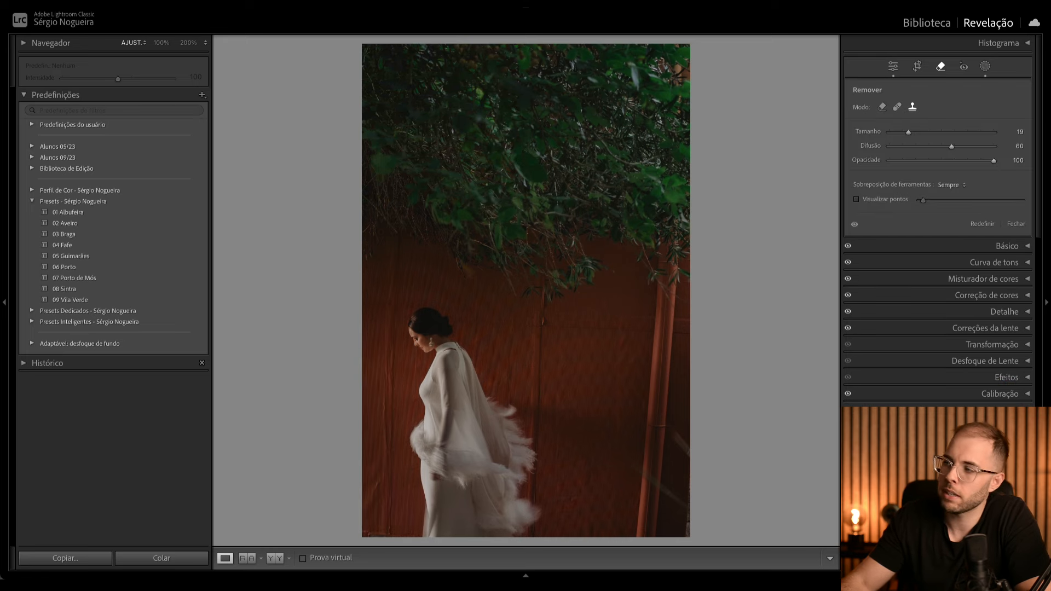
click(882, 107)
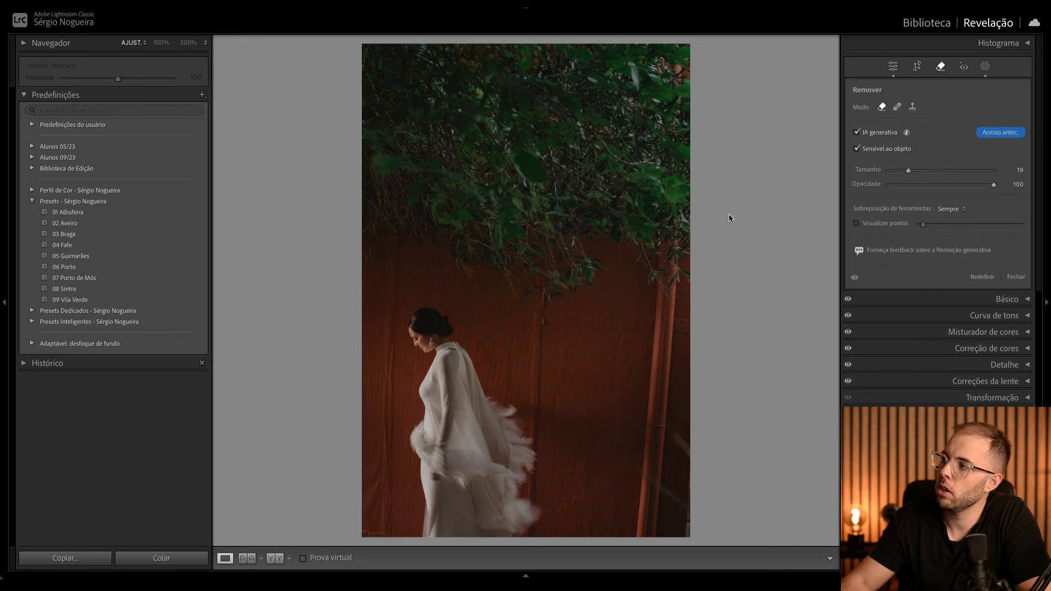
Generatively remove the vertical wall seams in front of and behind the bride, reducing the object-aware brush from size 22 to 18.
scroll(392, 234, up, 3)
drag(392, 234, 376, 541)
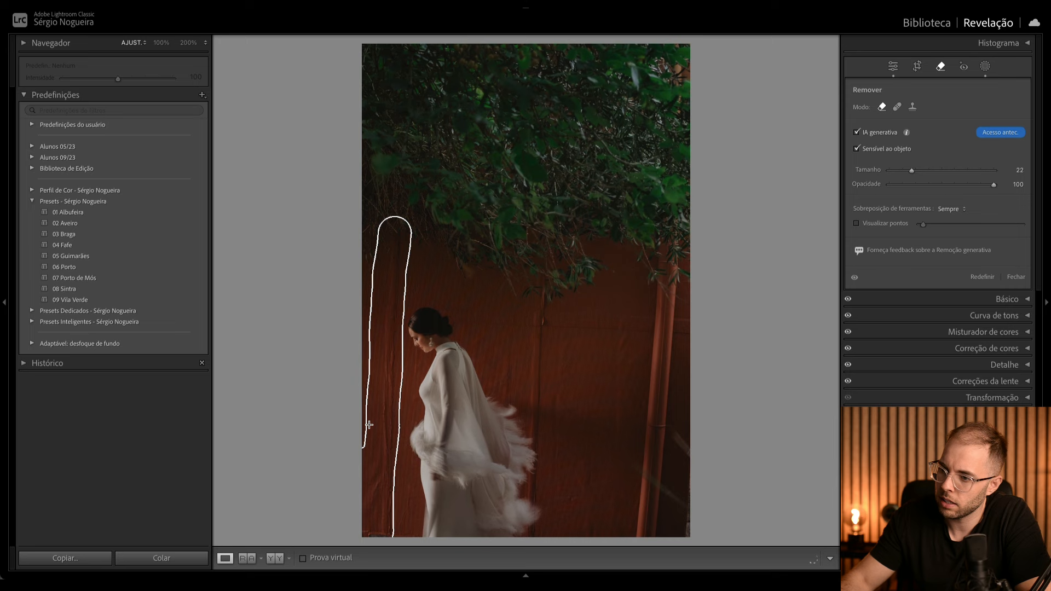
drag(369, 425, 364, 221)
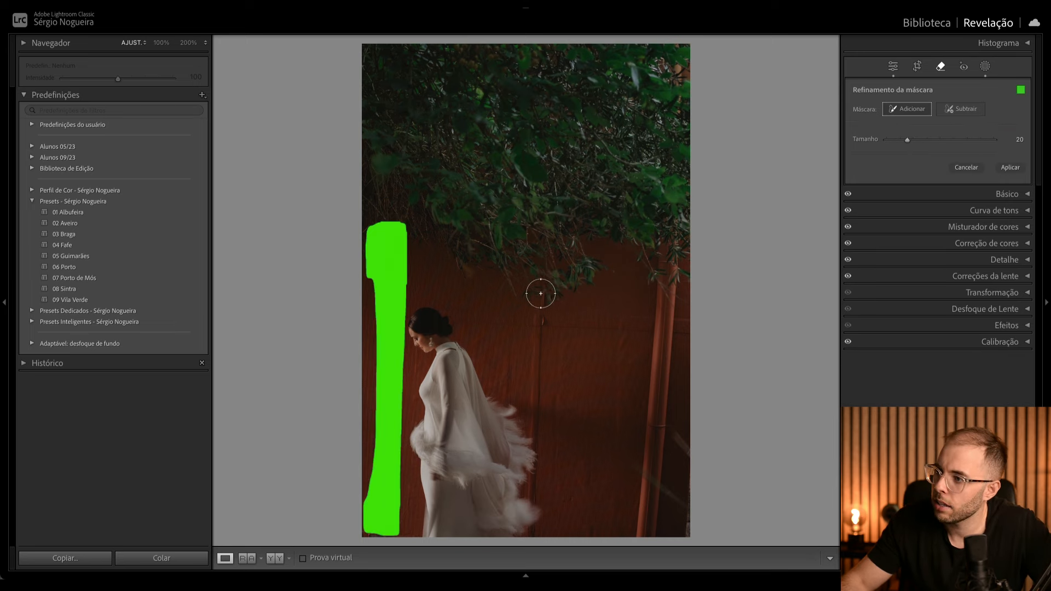
key(bracketleft)
key(bracketleft)
mouse_move(538, 295)
mouse_down()
mouse_move(531, 540)
mouse_move(545, 476)
mouse_move(539, 280)
mouse_move(538, 302)
mouse_up()
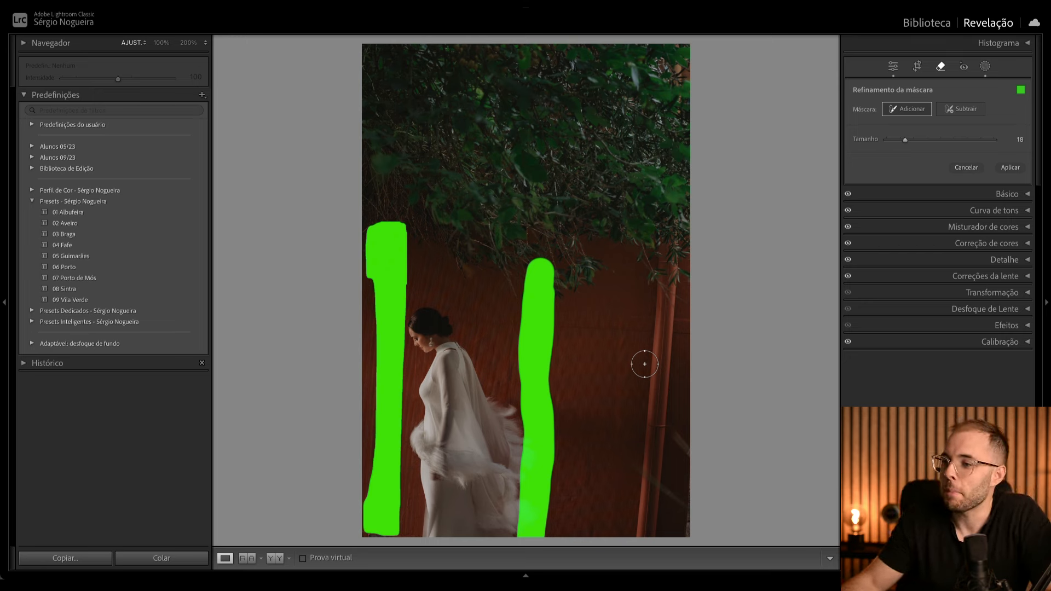
click(1011, 167)
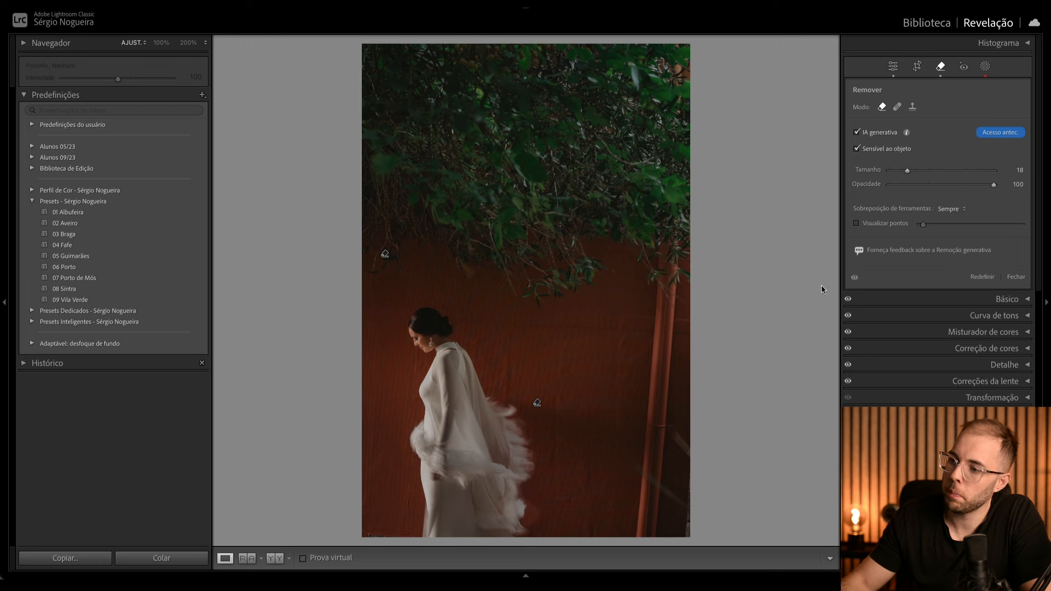
Compare the bride photo with and without the two seam removals.
click(855, 278)
click(855, 278)
click(854, 278)
click(854, 278)
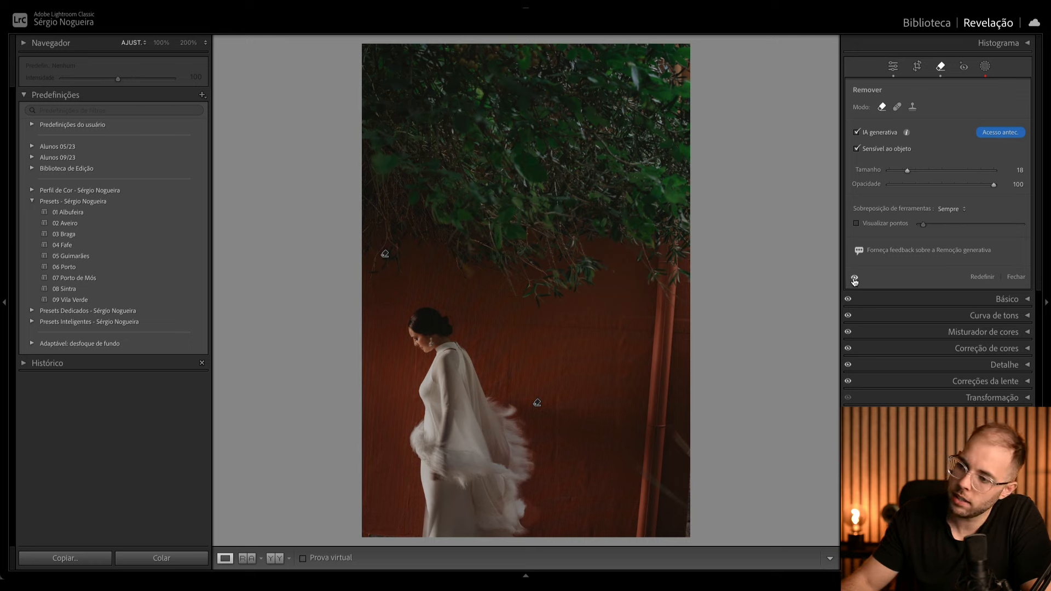
click(854, 278)
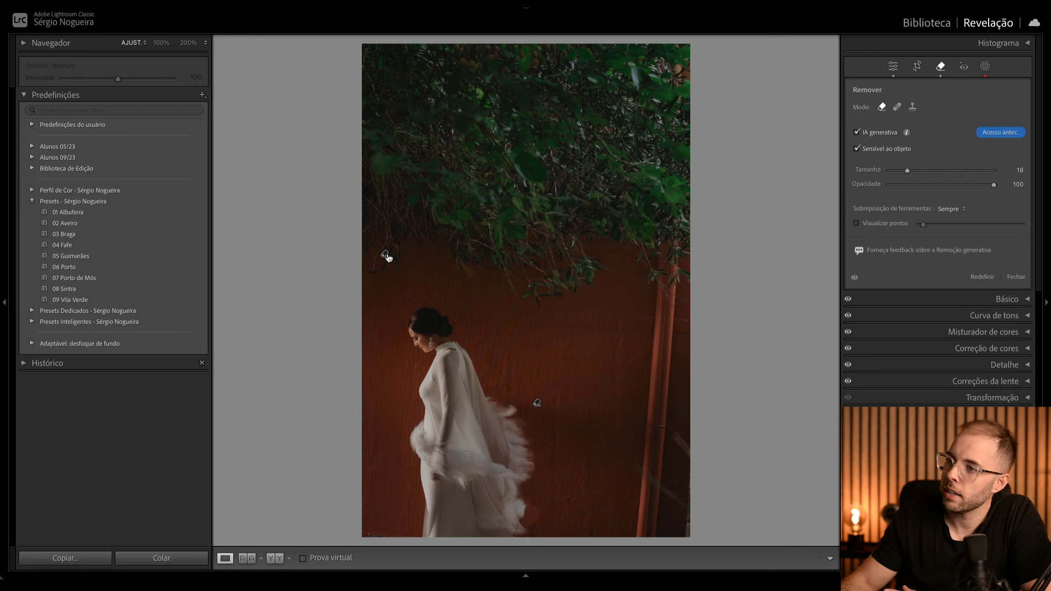
Switch the removed seam behind the bride to its second generated variation and close the Remove tool.
drag(386, 238, 381, 520)
click(537, 405)
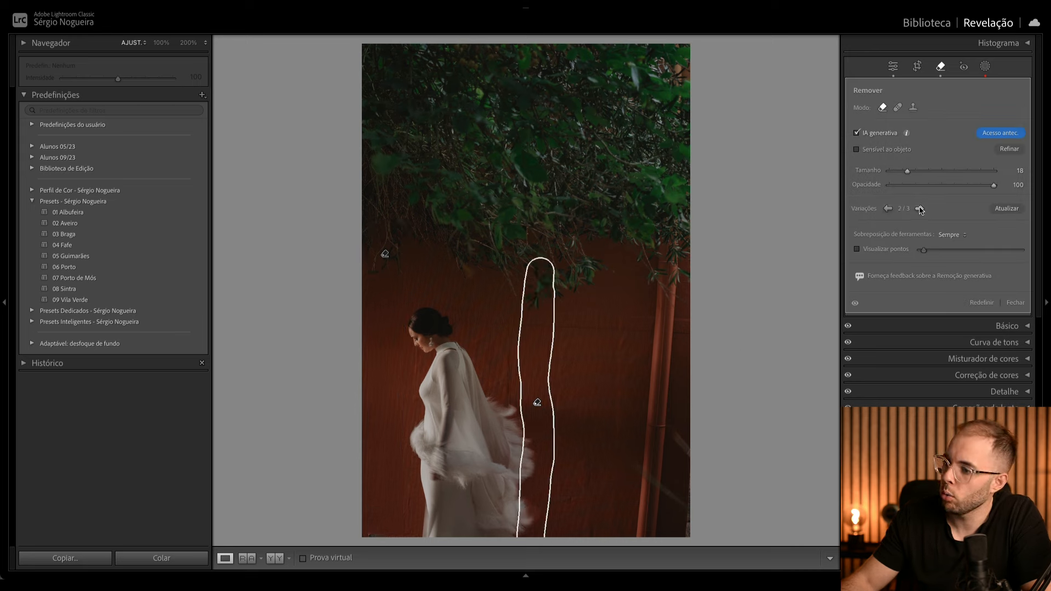
key(q)
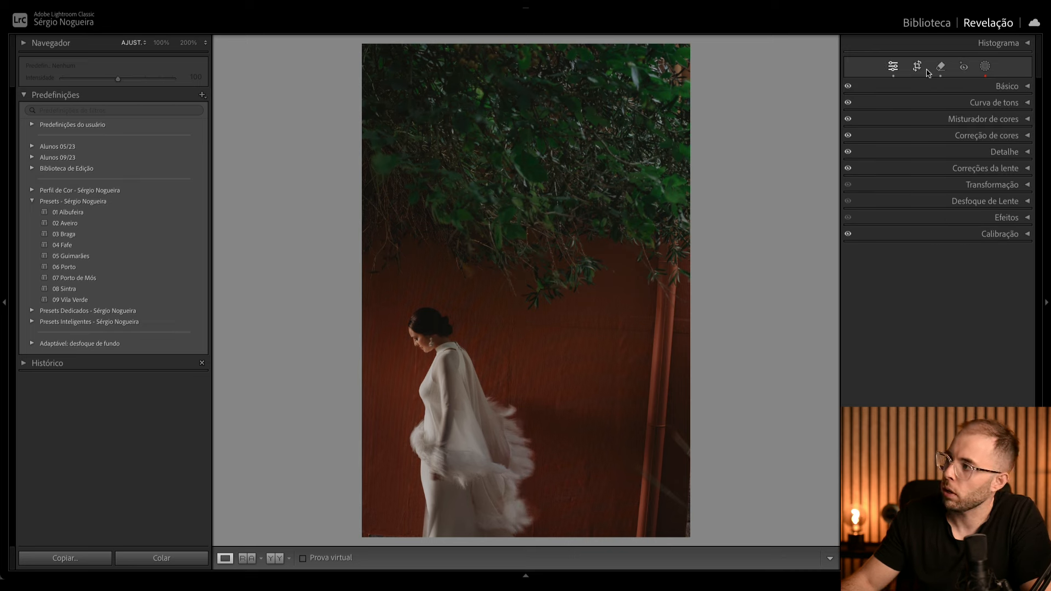
Generatively remove the red pipe along the photo's right edge with a size 49 brush, show the second variation and close the Remove tool.
key(q)
scroll(654, 277, up, 6)
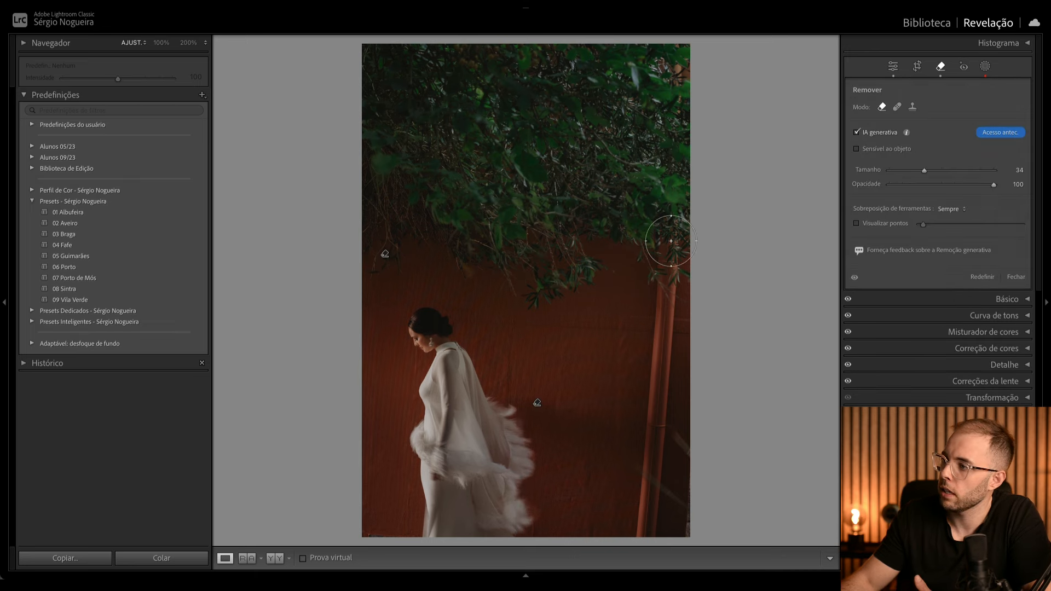
drag(670, 244, 657, 552)
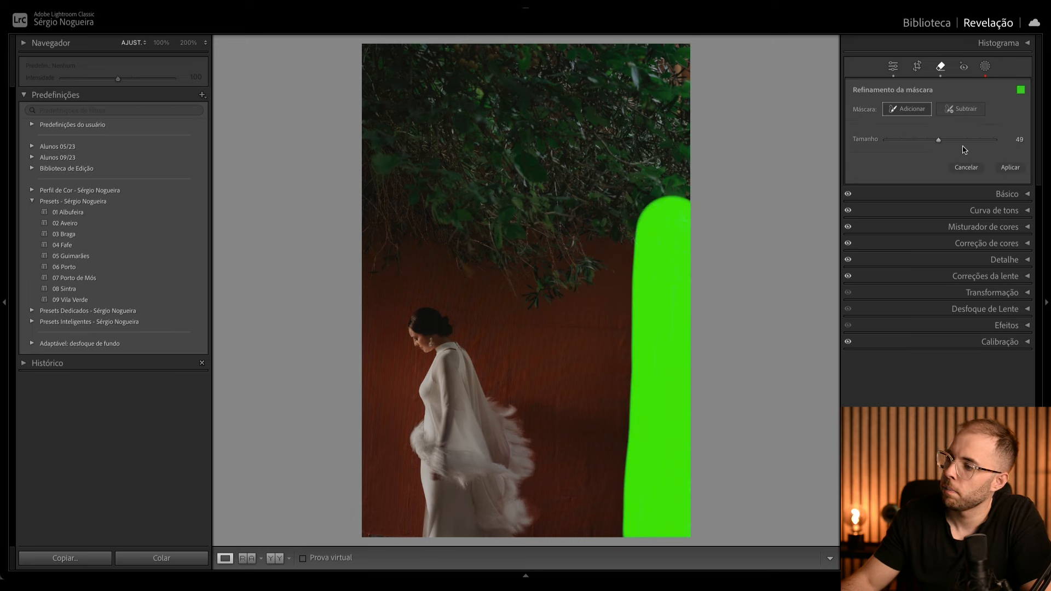
click(1007, 169)
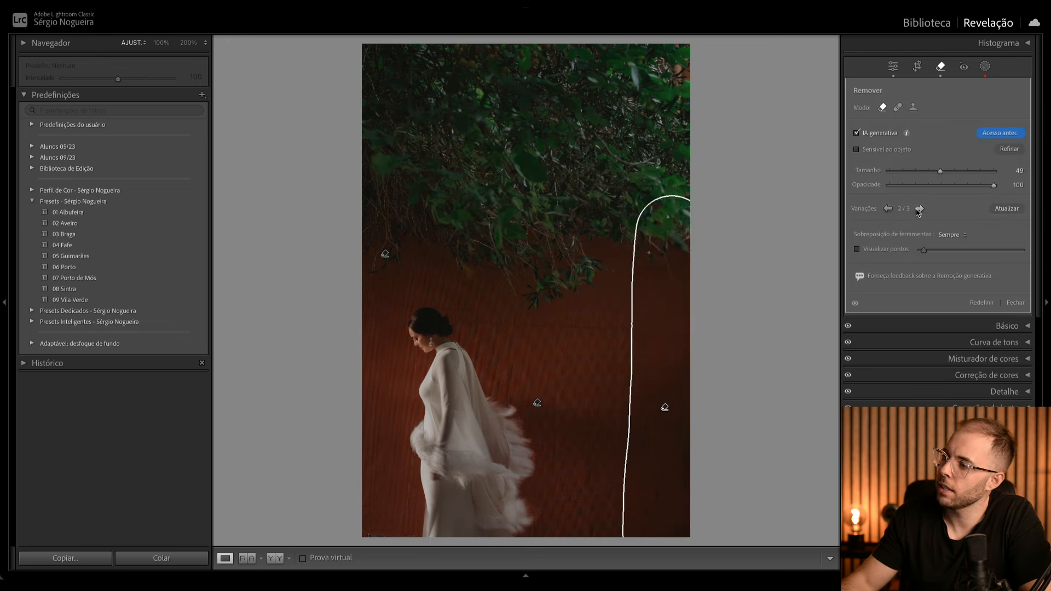
key(q)
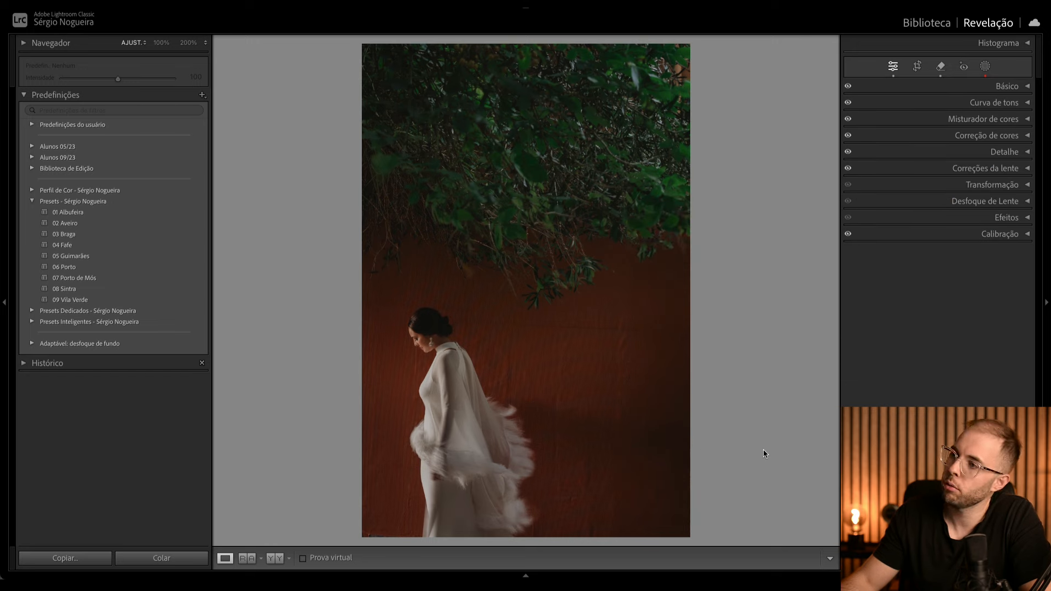
Reopen the Remove tool, toggle the seam and pipe removals repeatedly to compare the wall before and after, and close it.
click(941, 67)
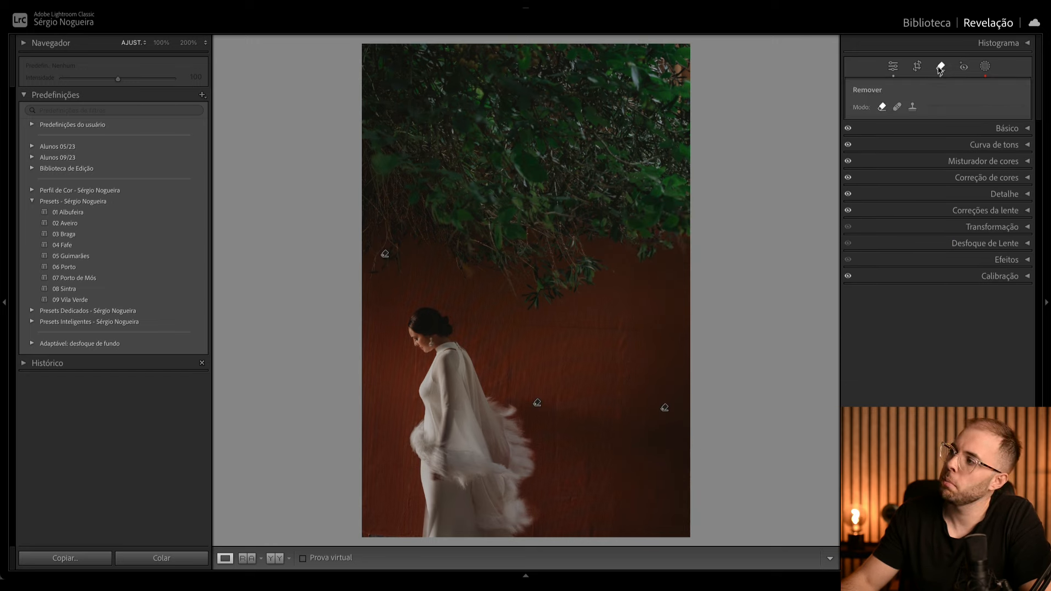
click(855, 279)
click(855, 279)
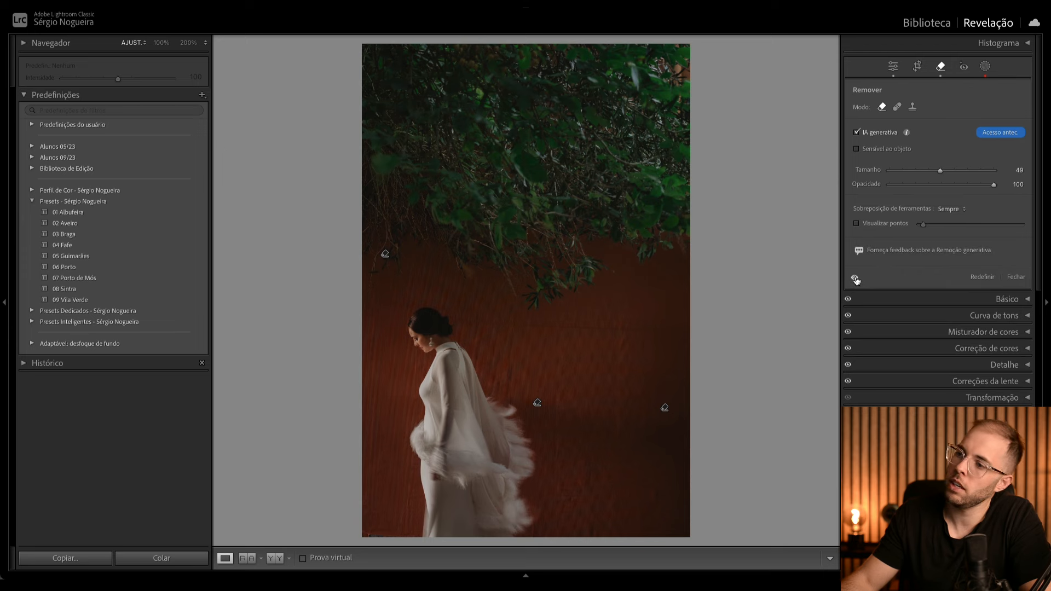
click(855, 279)
click(855, 279)
click(854, 279)
click(855, 279)
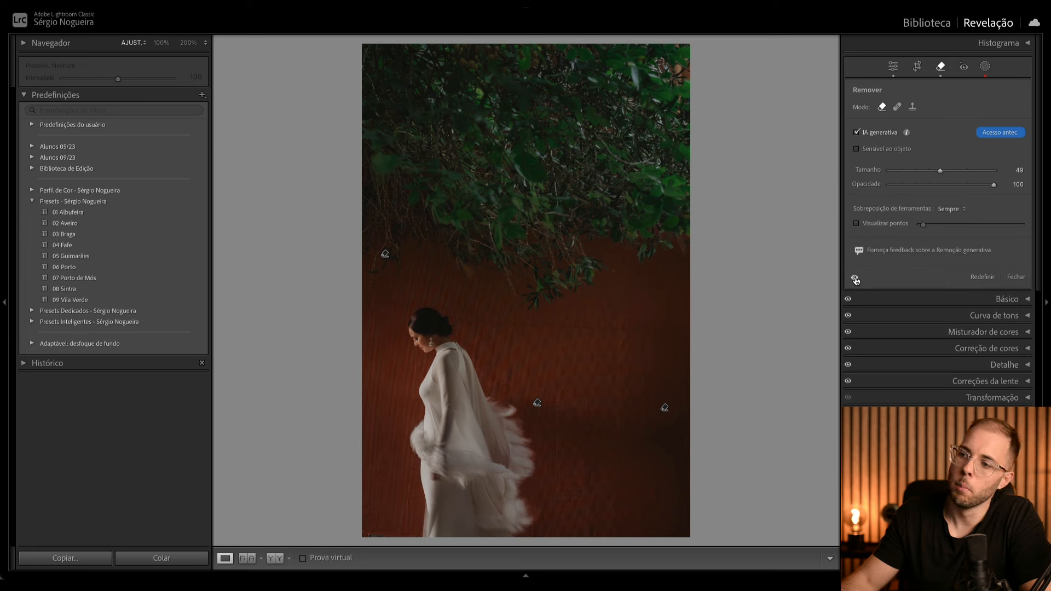
click(855, 279)
click(855, 280)
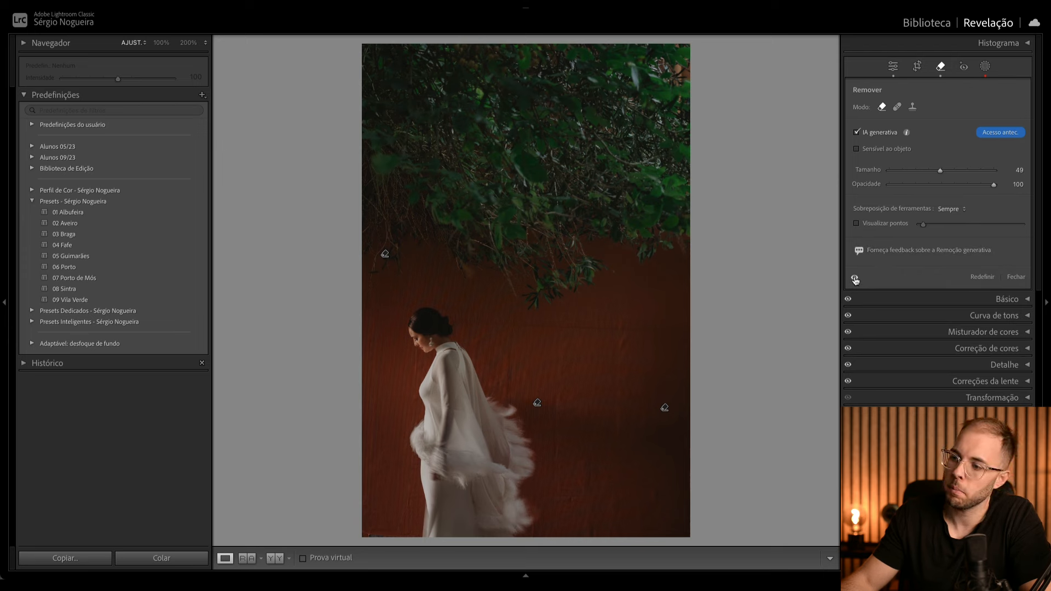
key(q)
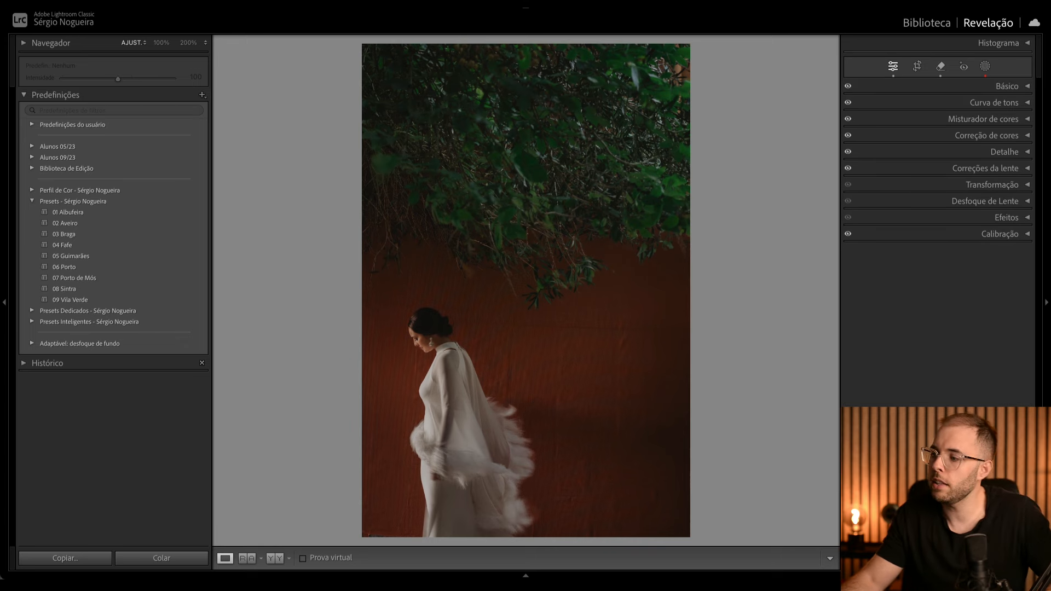
Reset the bride photo's settings to view the unedited original, undo the reset and expand the basic adjustments.
key(backslash)
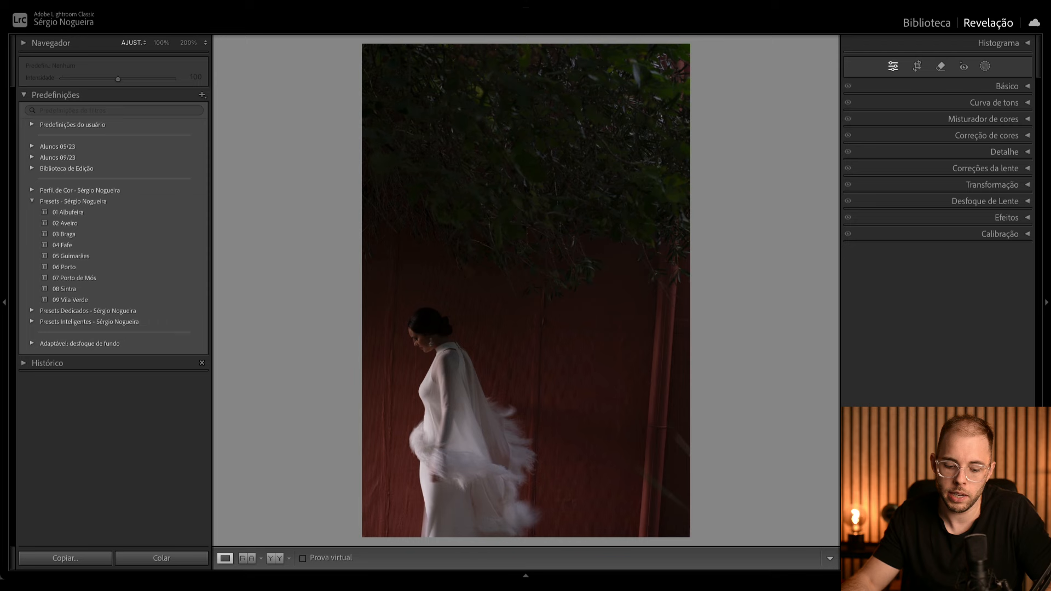
key(ctrl+z)
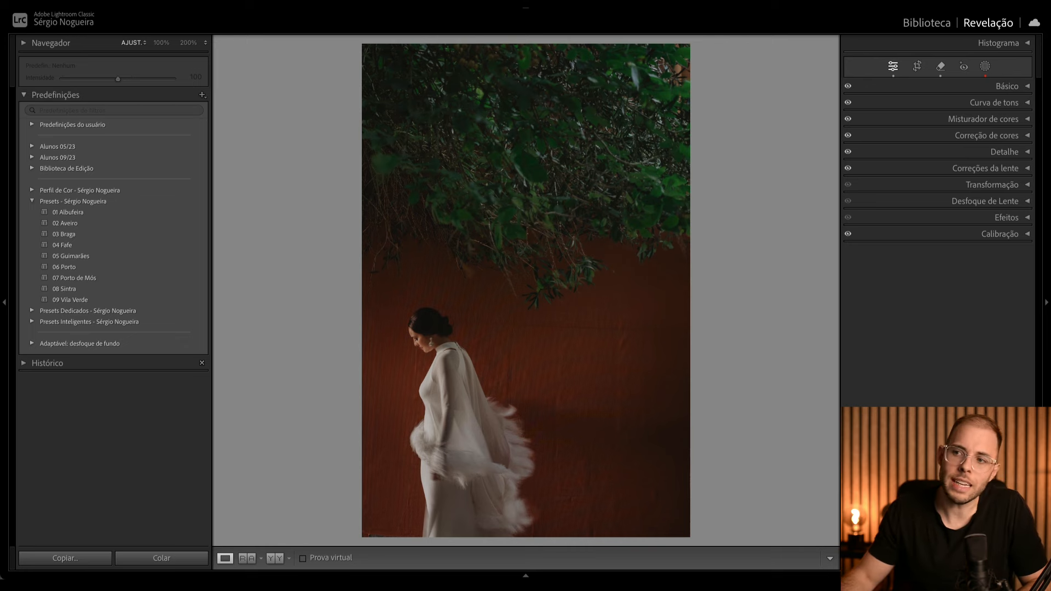
key(Right)
key(ctrl+z)
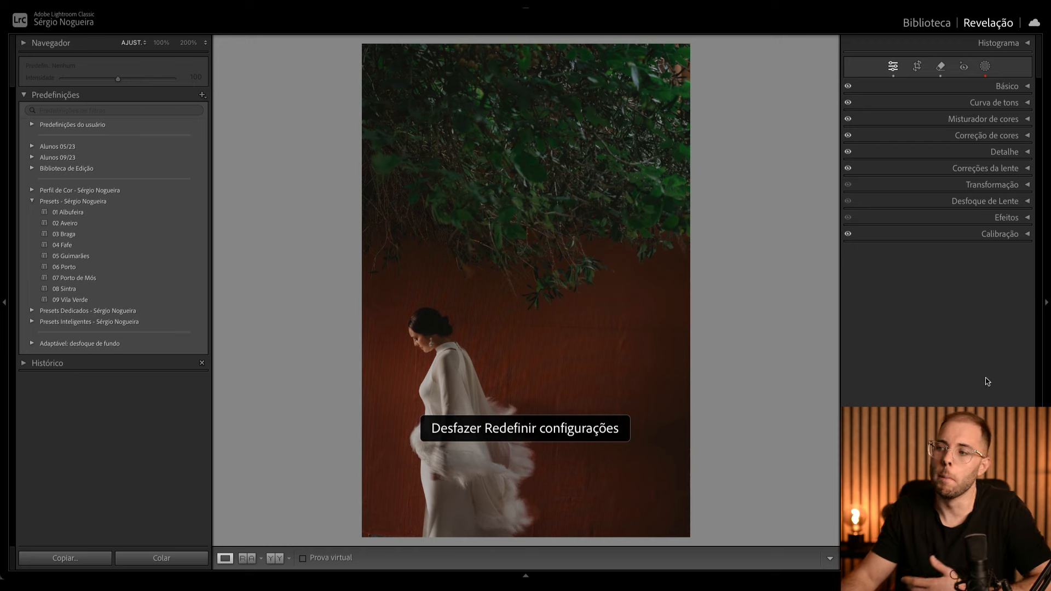
click(1022, 88)
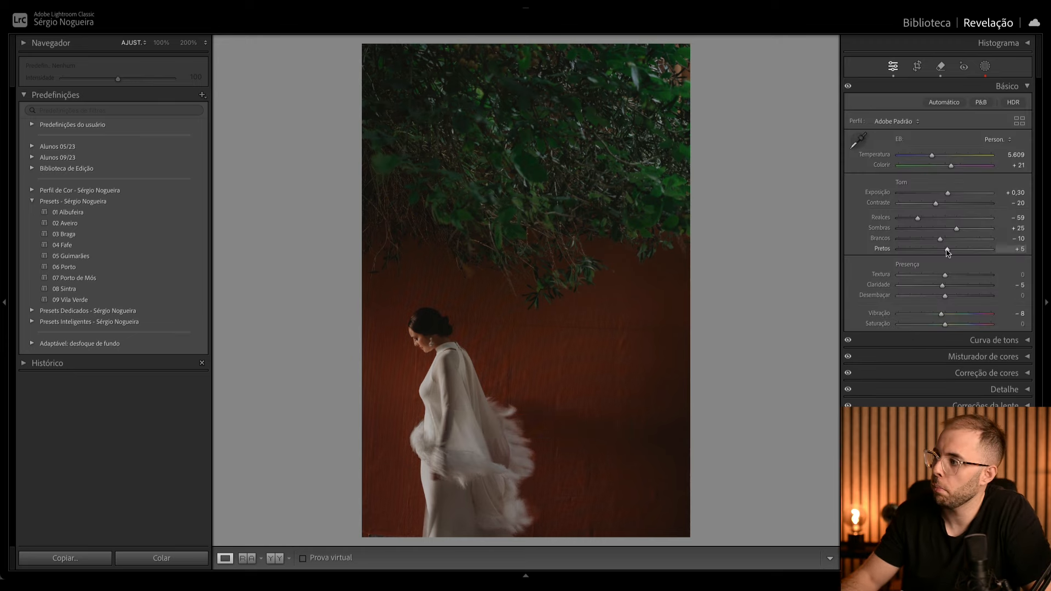